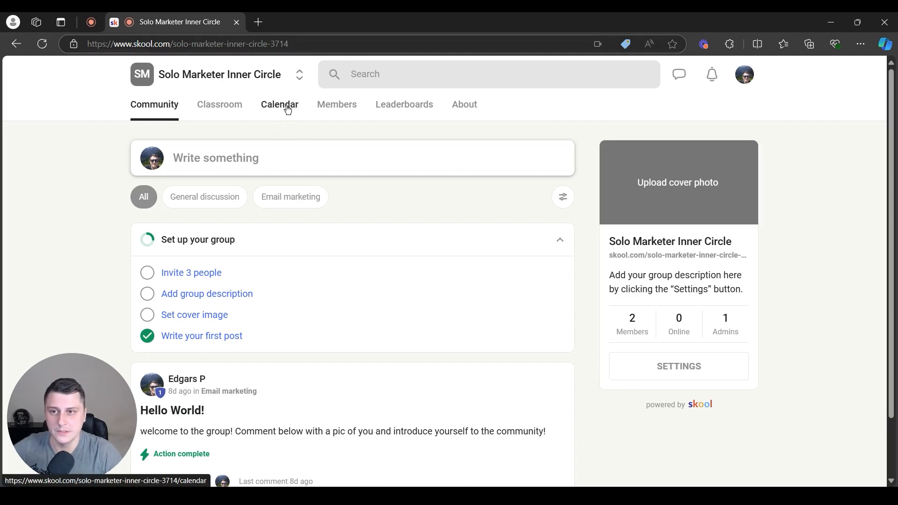
Open the community Calendar for September 2024 and find the 'Create your first event' prompt
left_click(288, 109)
scroll(548, 374, "down", 4)
scroll(515, 372, "up", 4)
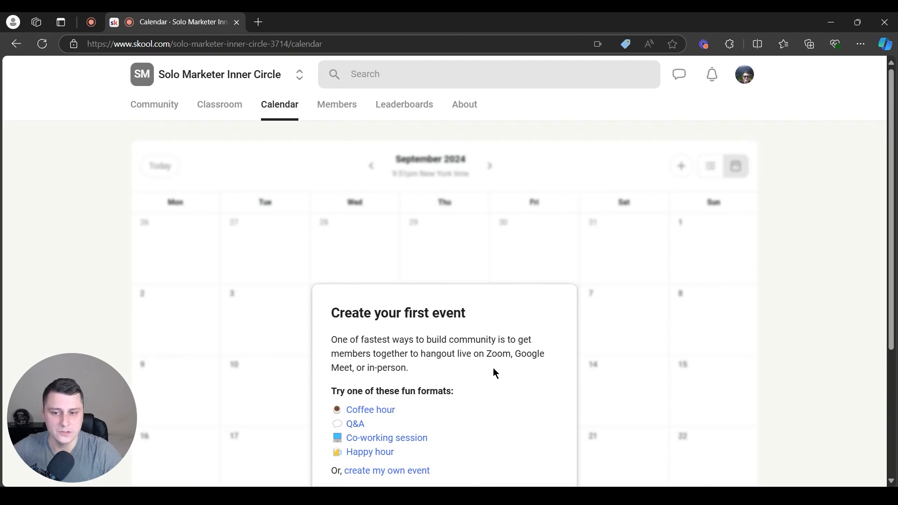
scroll(367, 327, "down", 3)
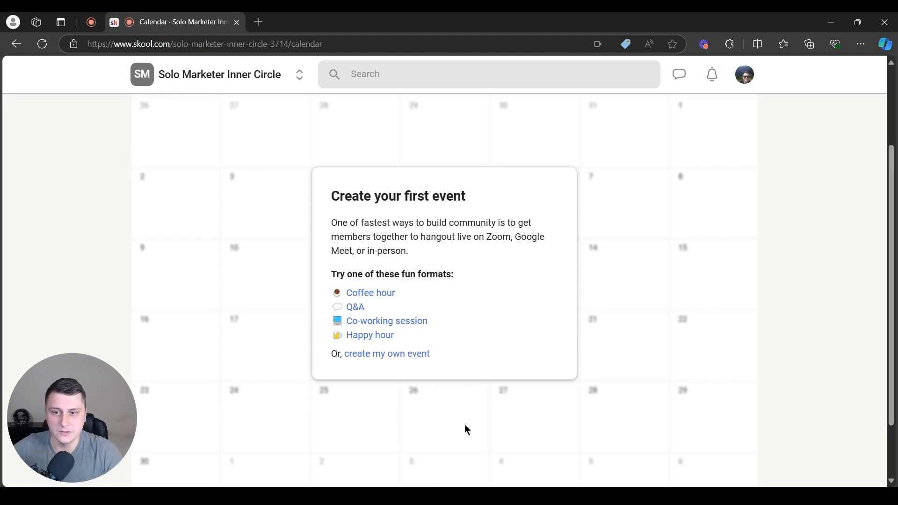
Start a Coffee hour event and select its prefilled title for replacement
left_click(384, 291)
scroll(473, 275, "down", 2)
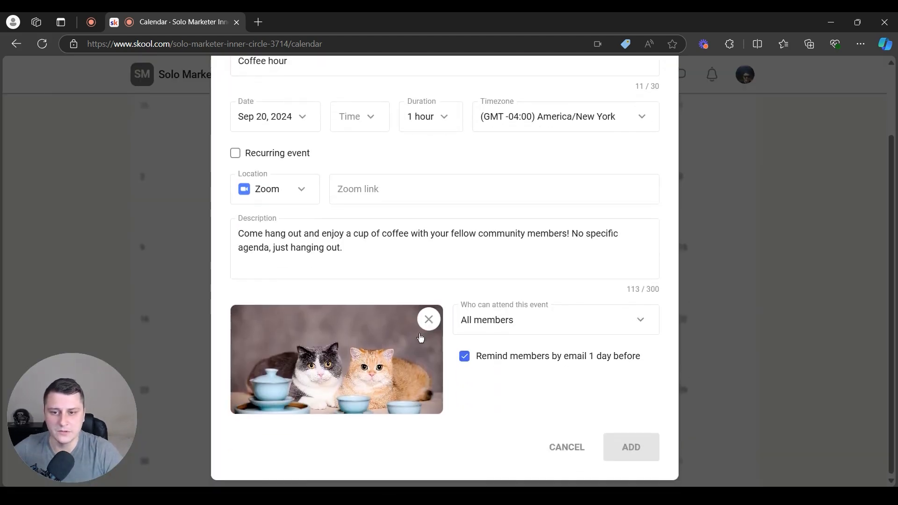
scroll(398, 225, "up", 2)
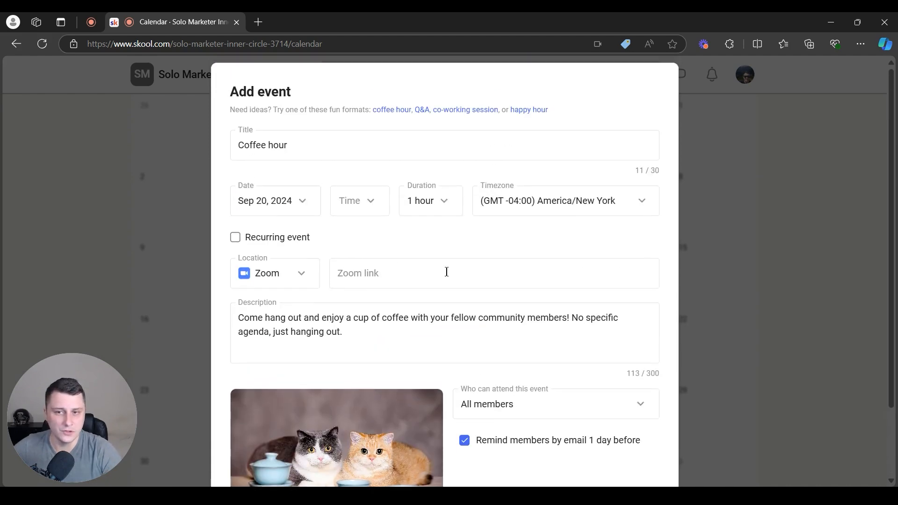
scroll(435, 249, "down", 2)
scroll(423, 182, "up", 2)
left_click(345, 148)
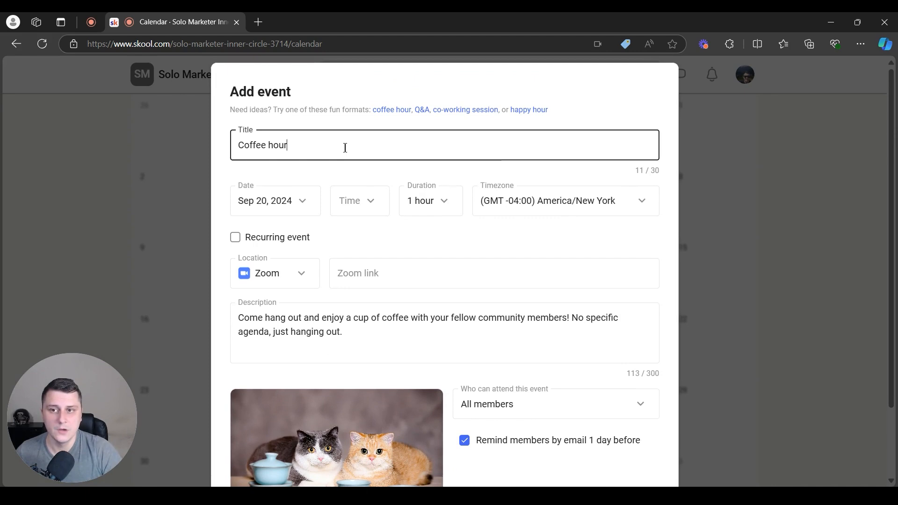
key("ctrl+a")
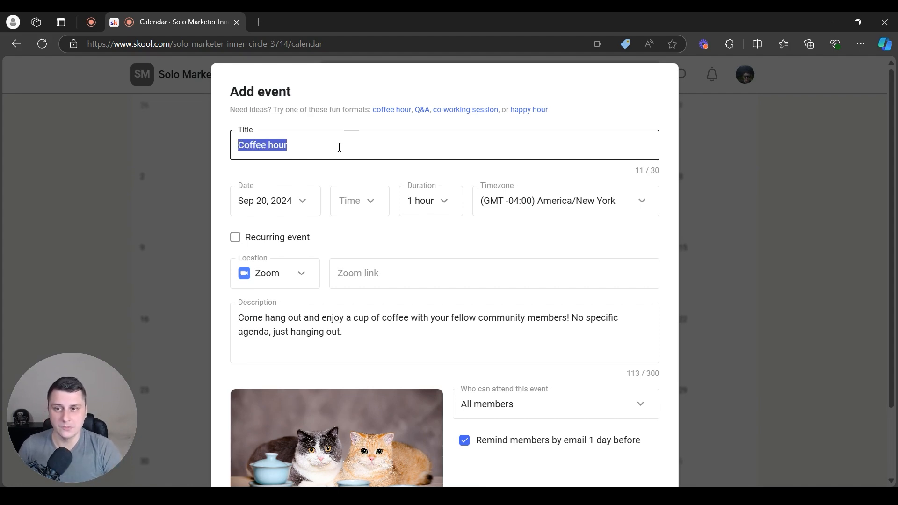
Title the event 'Weekly tech call' and date it Sep 25, 2024
type("Weekly tech call")
left_click(290, 201)
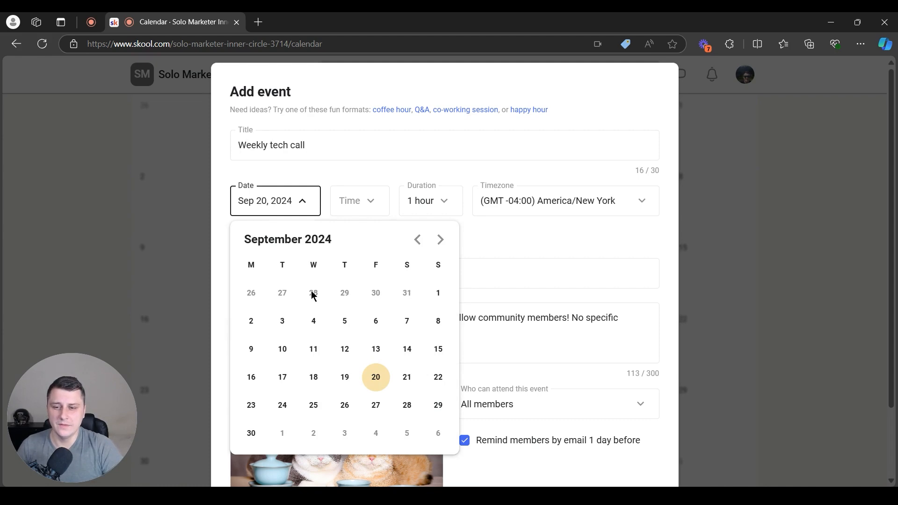
left_click(314, 406)
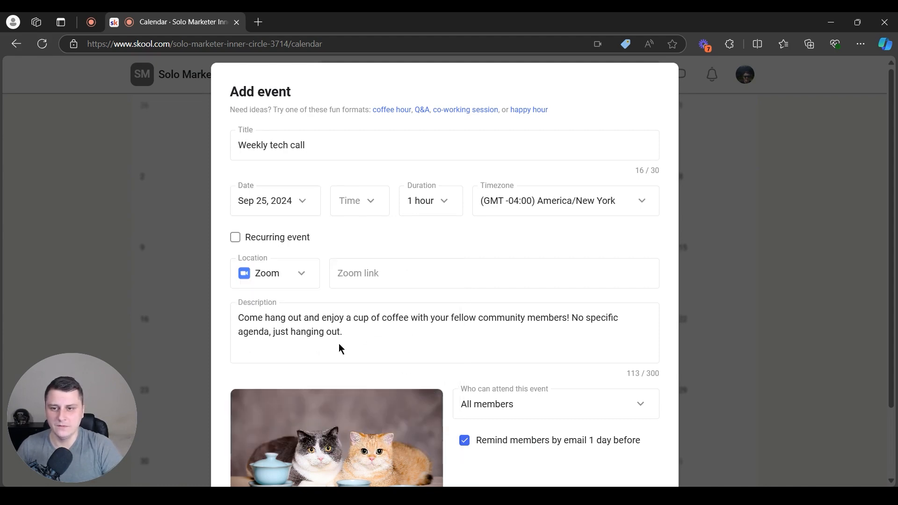
Set the start time to 7pm, keeping the duration at 1 hour
left_click(355, 192)
scroll(301, 367, "down", 15)
scroll(302, 370, "down", 7)
left_click(311, 295)
left_click(425, 201)
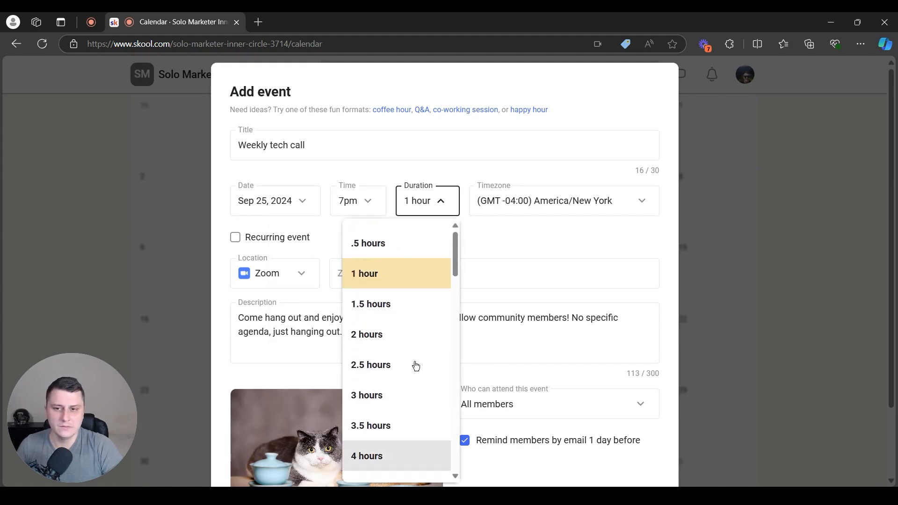
scroll(397, 365, "down", 10)
scroll(385, 373, "up", 10)
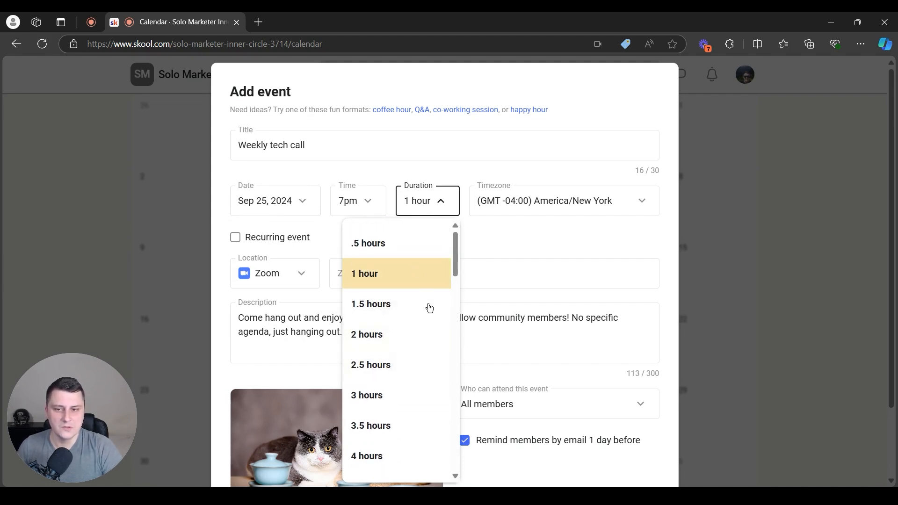
mouse_move(457, 255)
left_mouse_down()
mouse_move(456, 471)
mouse_move(447, 241)
left_mouse_up()
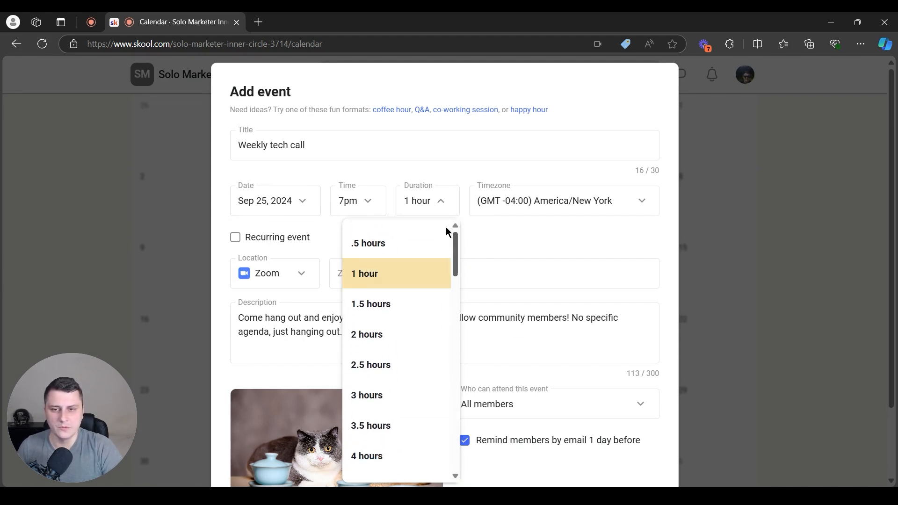
left_click(559, 247)
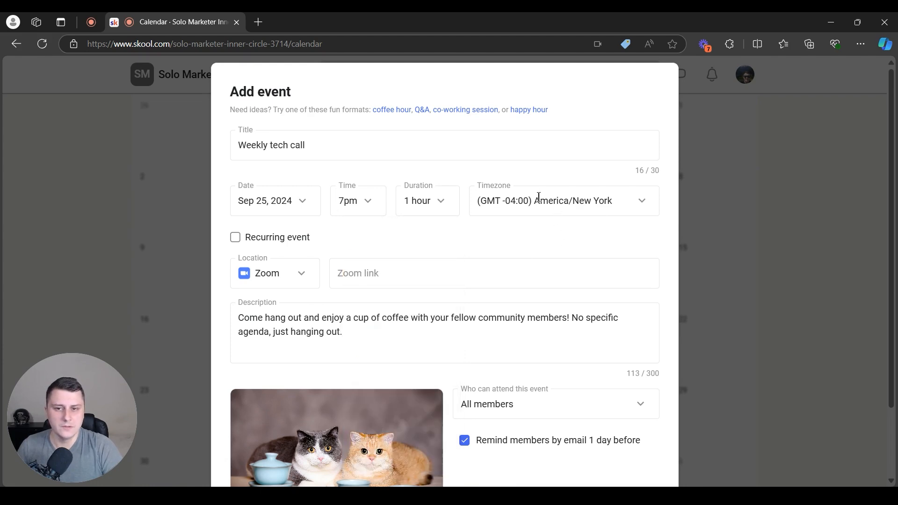
Make the event recur every 1 week on Wednesday, ending Never
left_click(236, 239)
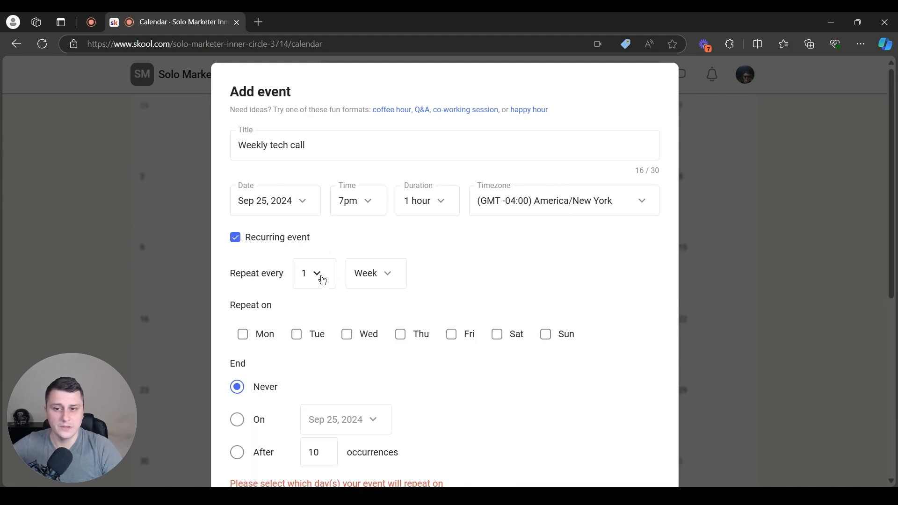
left_click(361, 279)
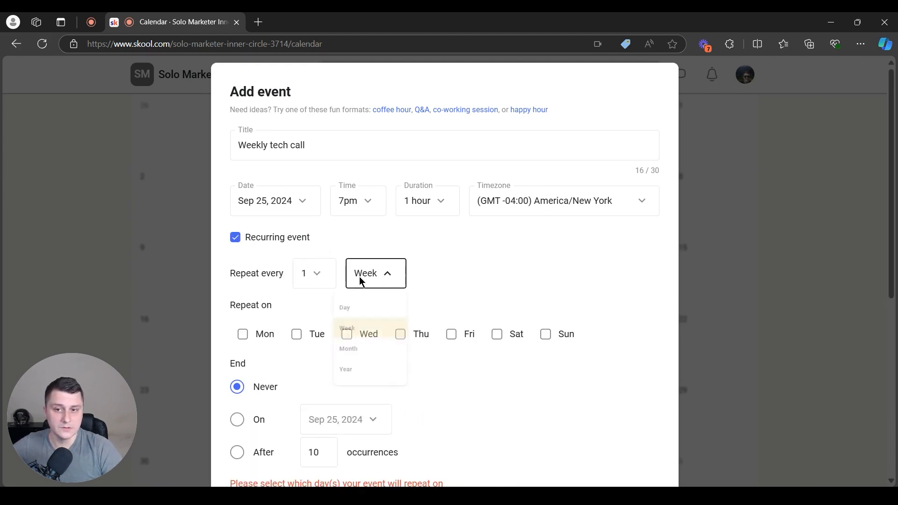
left_click(361, 281)
left_click(346, 336)
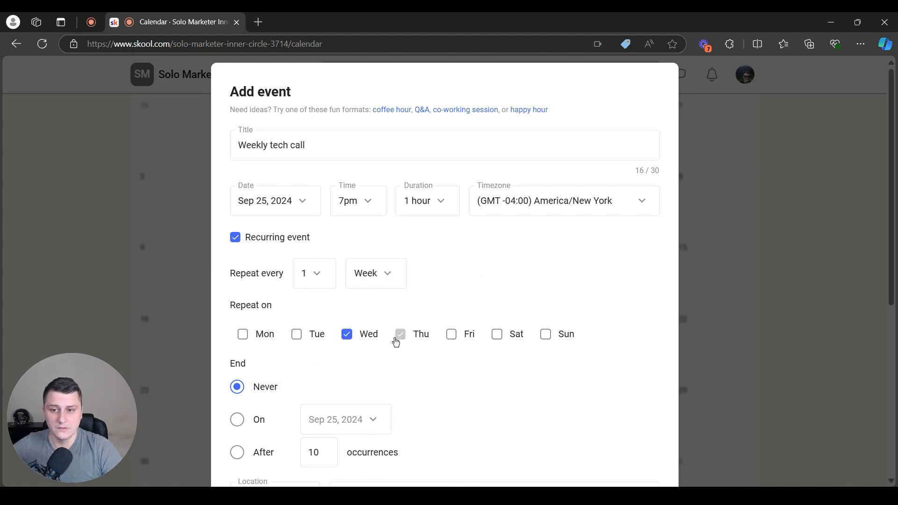
scroll(369, 279, "down", 3)
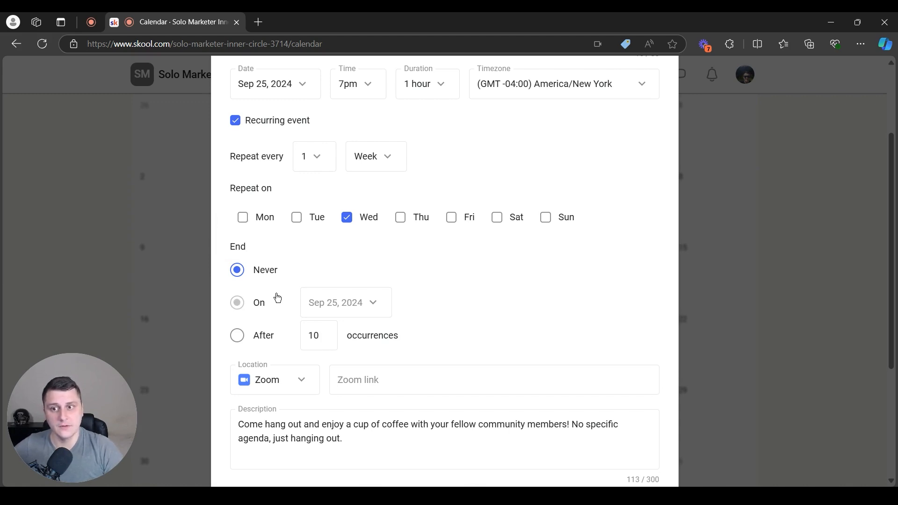
left_click_drag(297, 271, 248, 276)
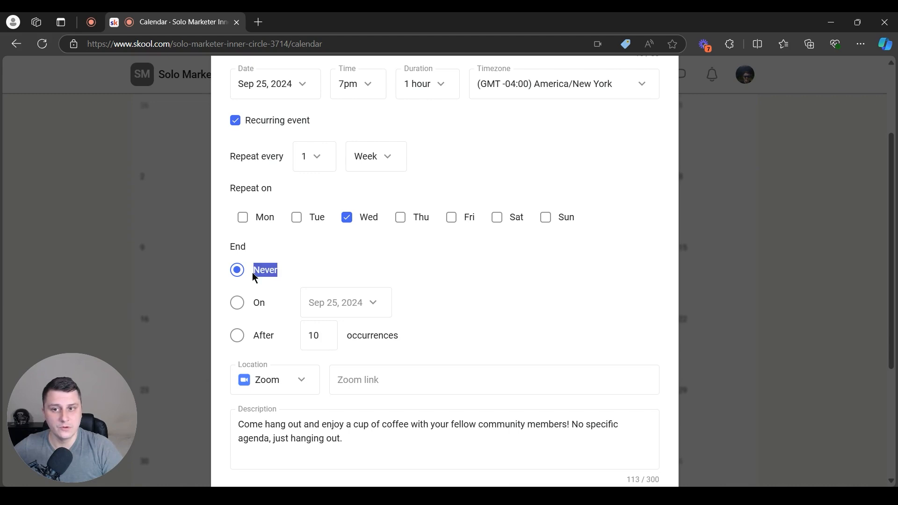
left_click(294, 277)
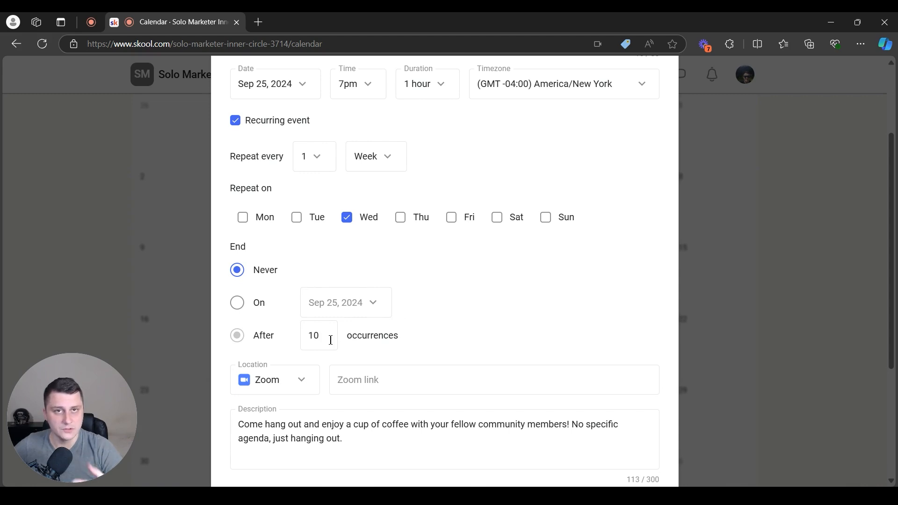
scroll(330, 340, "down", 3)
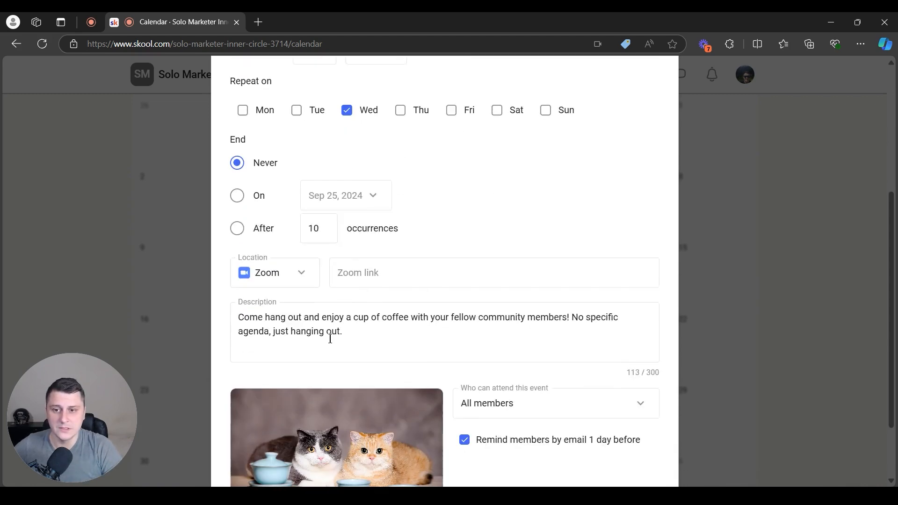
Enter 'zoom.us' as the Zoom link and review the location types
left_click(409, 264)
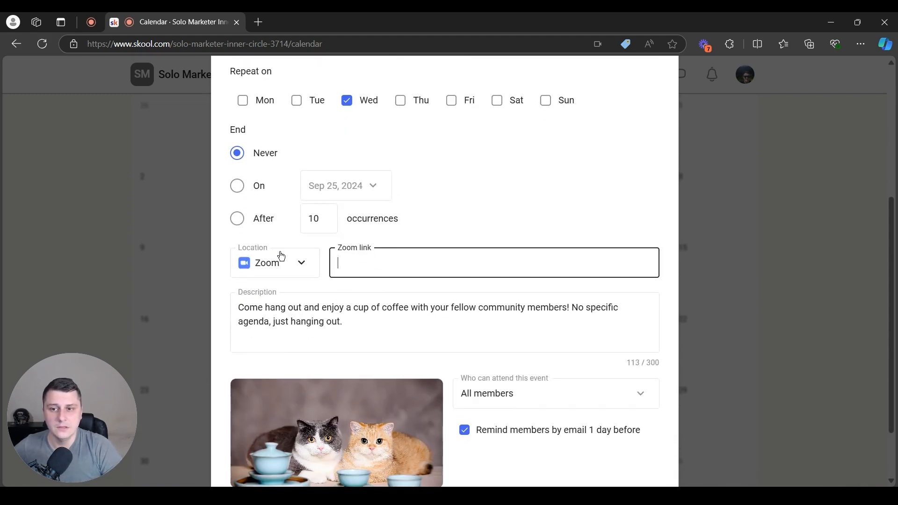
type("zoom.us")
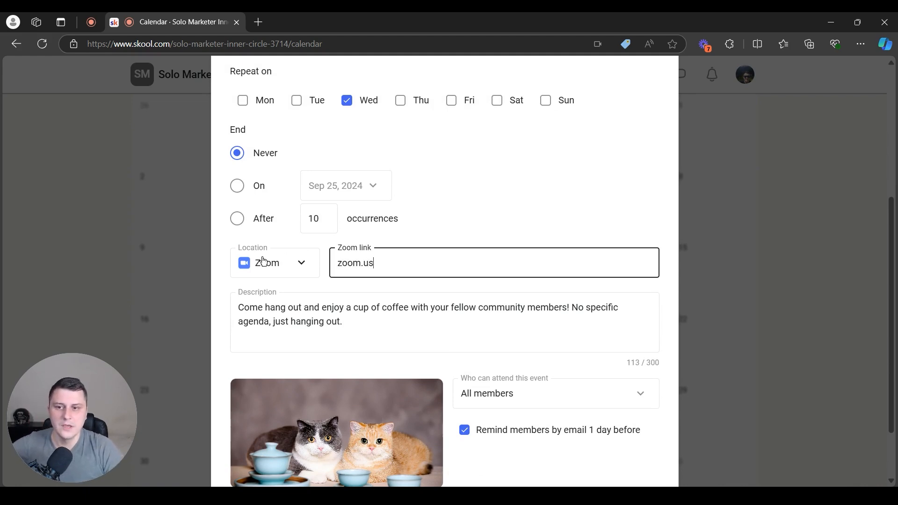
left_click(262, 260)
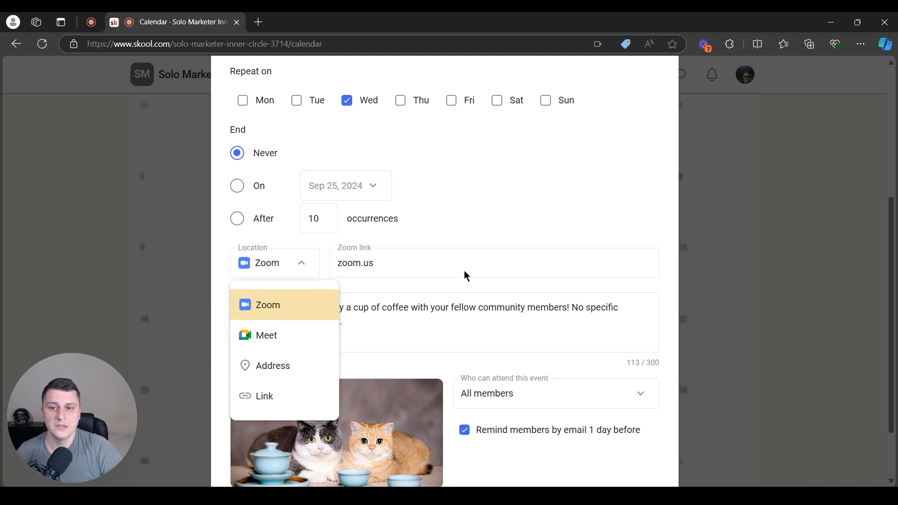
Replace the description with 'Weekly tech calls', keeping attendance at All members
left_click(563, 287)
left_click(427, 304)
key("ctrl+a")
type("W")
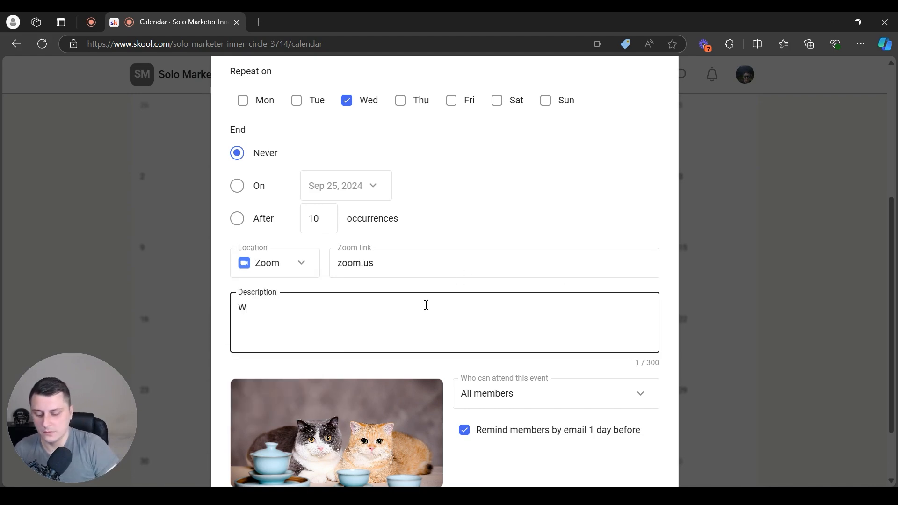
type("eekly tech calls")
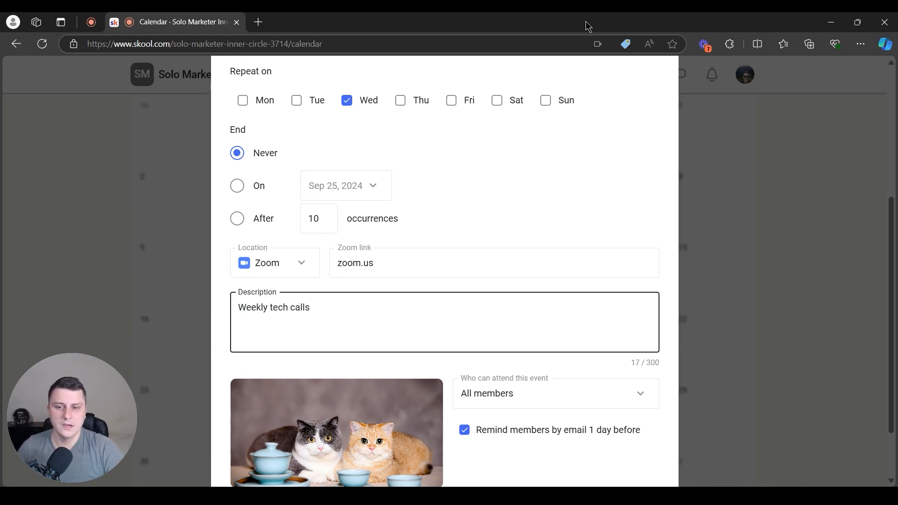
scroll(426, 305, "down", 2)
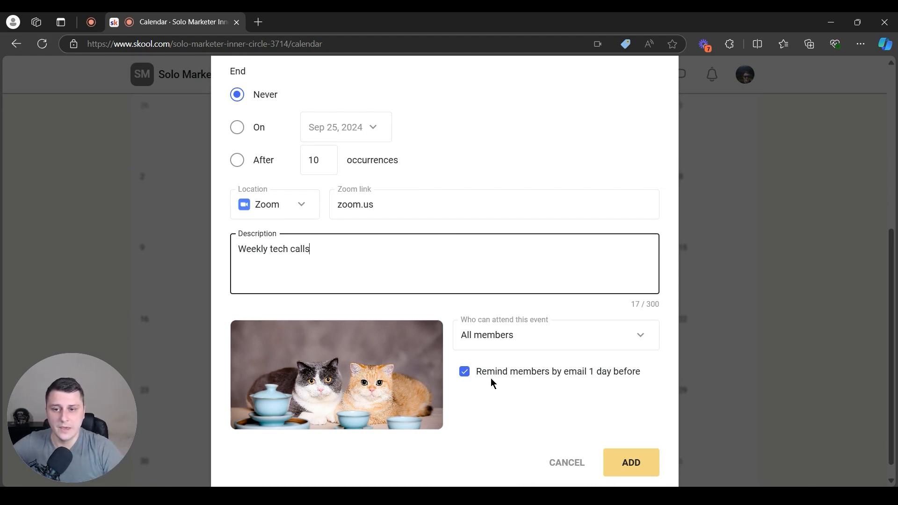
left_click(504, 329)
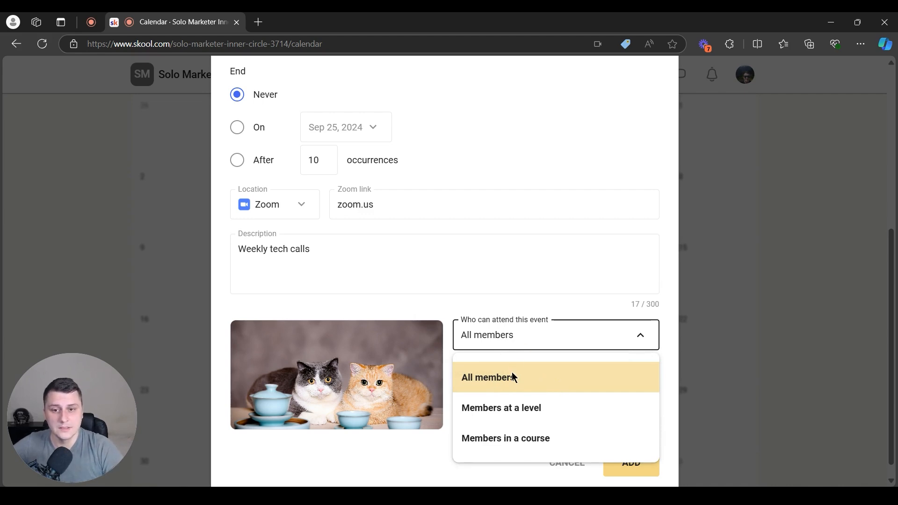
left_click(447, 348)
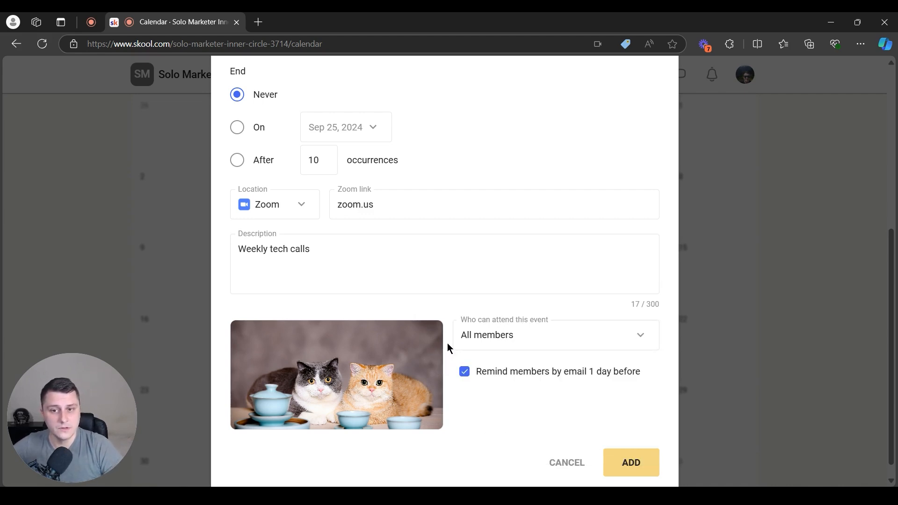
Confirm All members and the 1-day-before email reminder, then add the recurring event
scroll(467, 112, "up", 5)
scroll(574, 185, "down", 5)
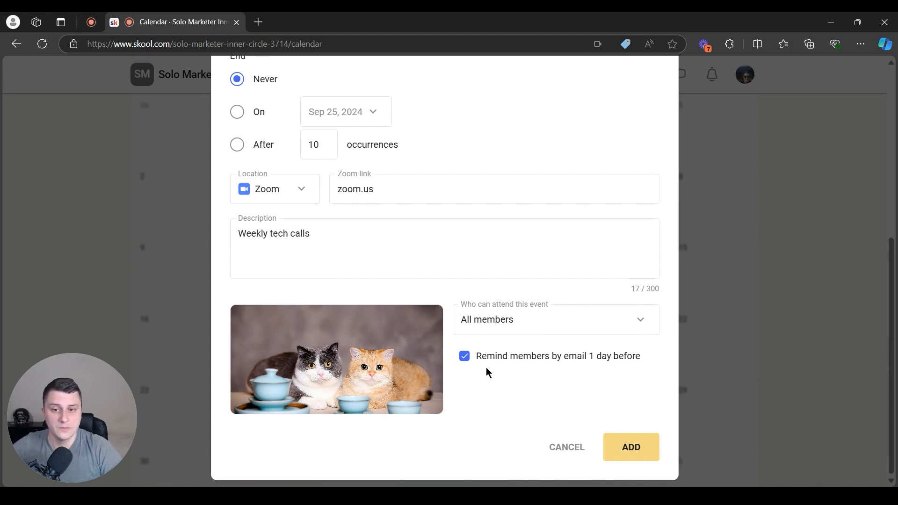
left_click(487, 324)
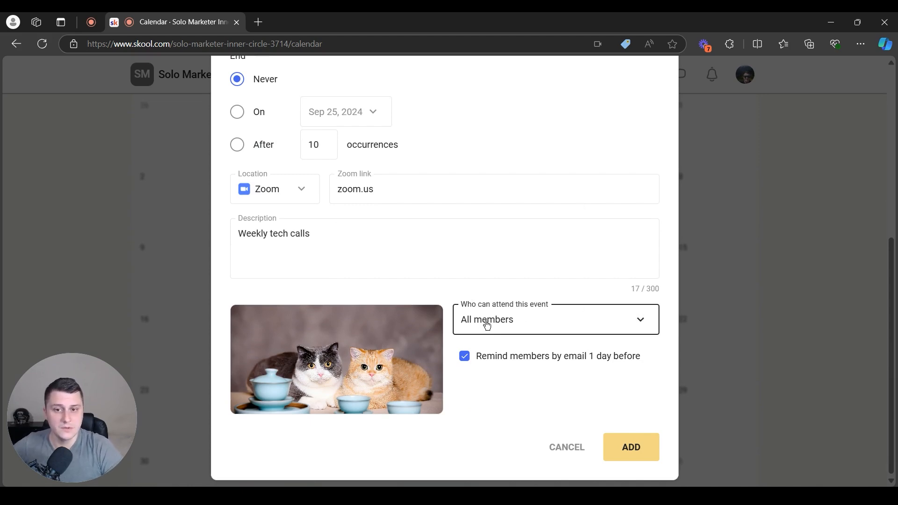
left_click(486, 323)
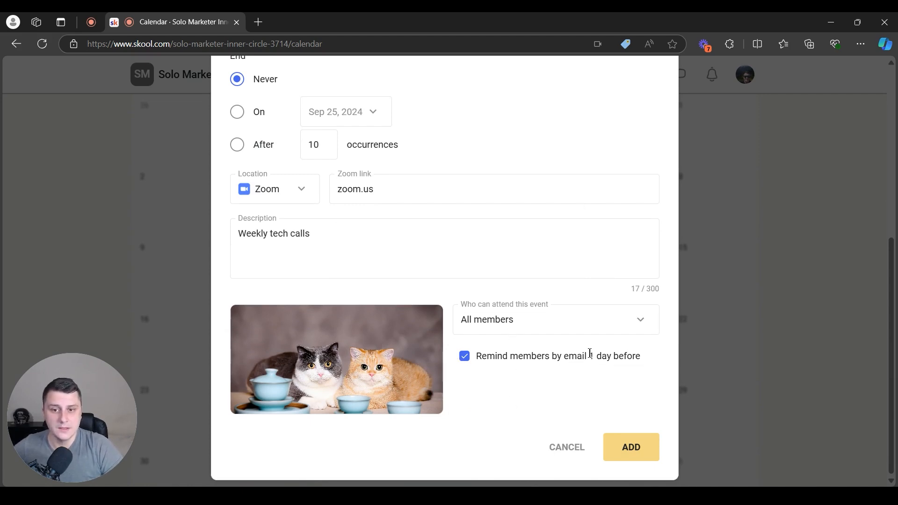
left_click_drag(665, 361, 490, 377)
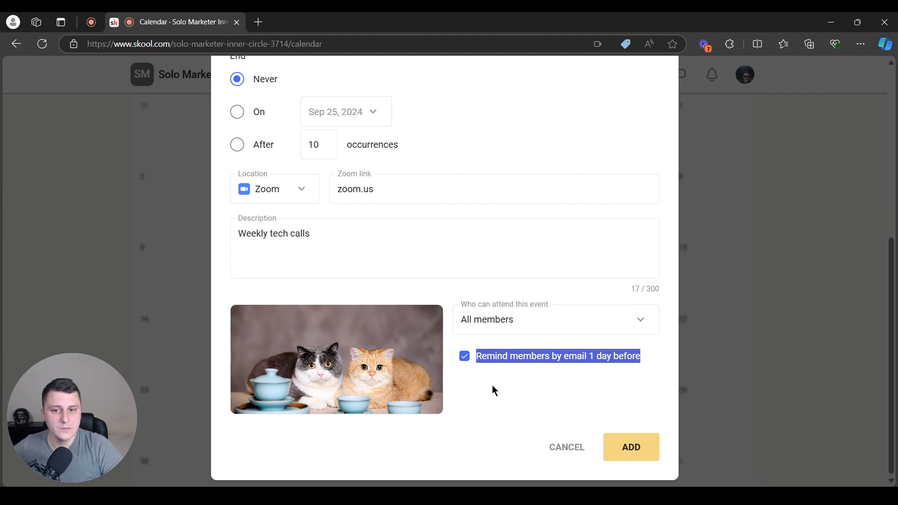
left_click(495, 383)
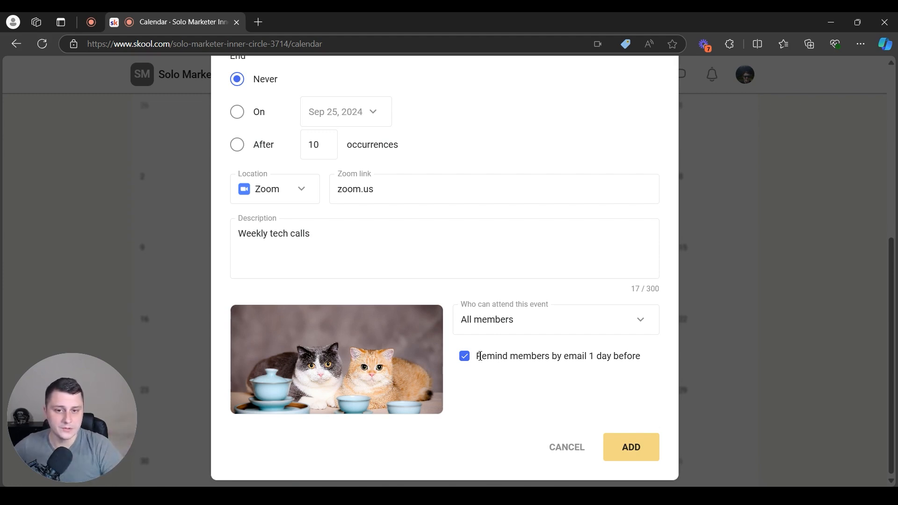
left_click_drag(640, 357, 590, 357)
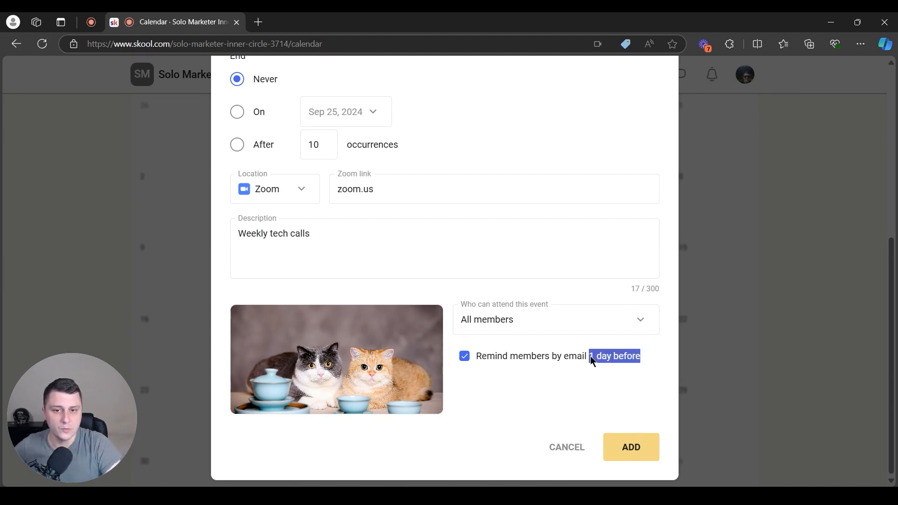
left_click(612, 387)
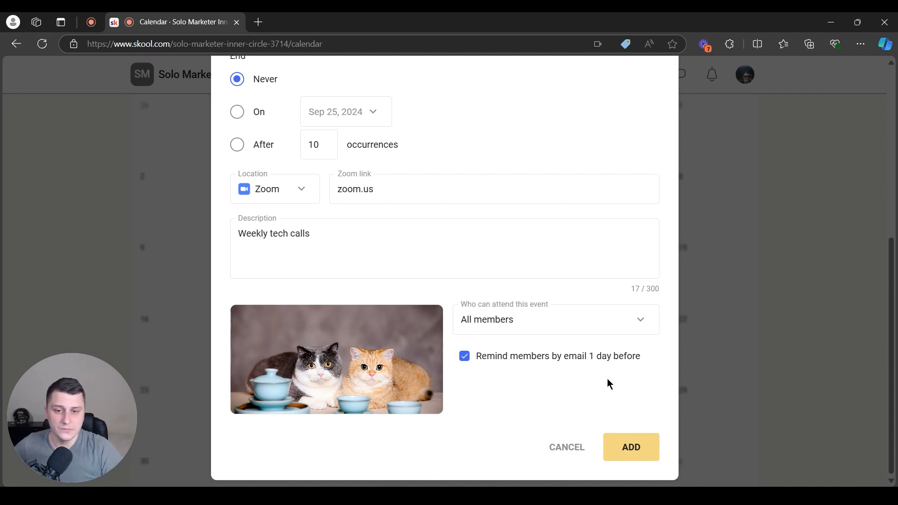
left_click(632, 447)
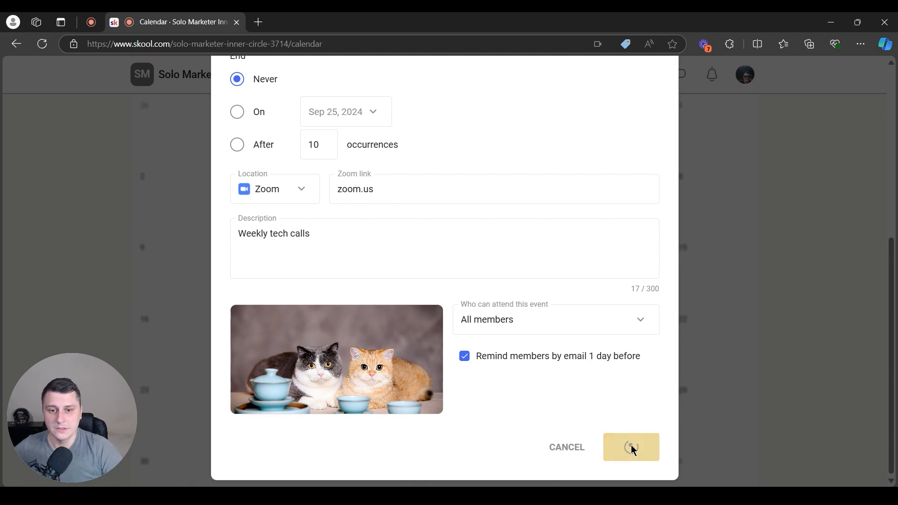
Move the calendar on to October 2024
scroll(614, 302, "down", 4)
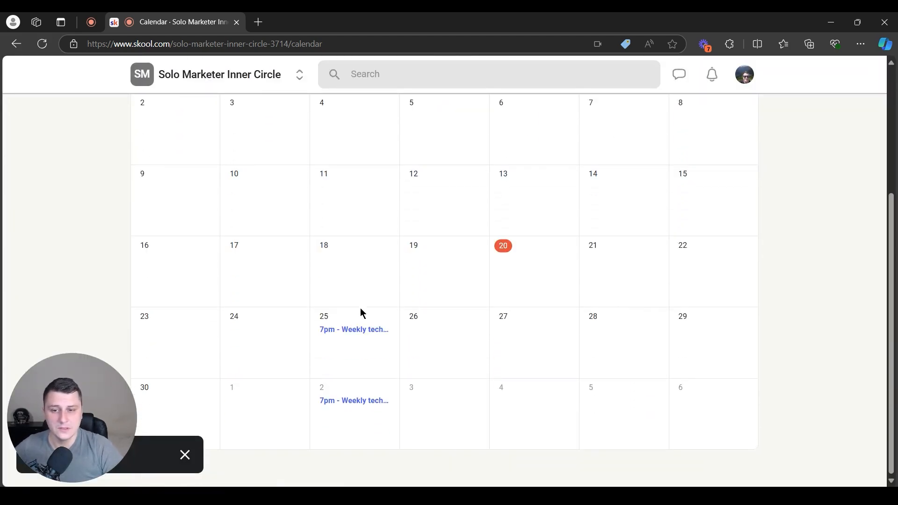
scroll(562, 244, "up", 4)
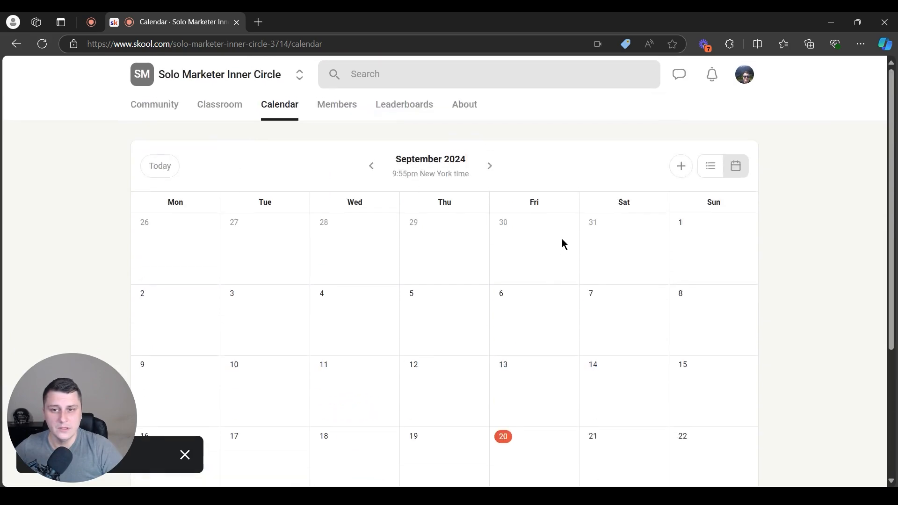
left_click(490, 166)
scroll(498, 234, "down", 4)
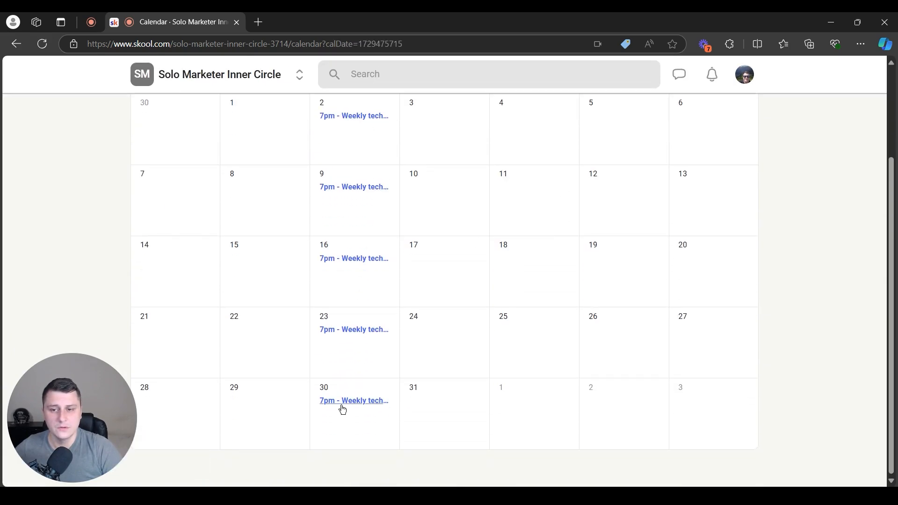
scroll(363, 233, "up", 3)
Bring up edit choices for the Oct 2 Weekly tech call, selecting 'This event'
left_click(363, 234)
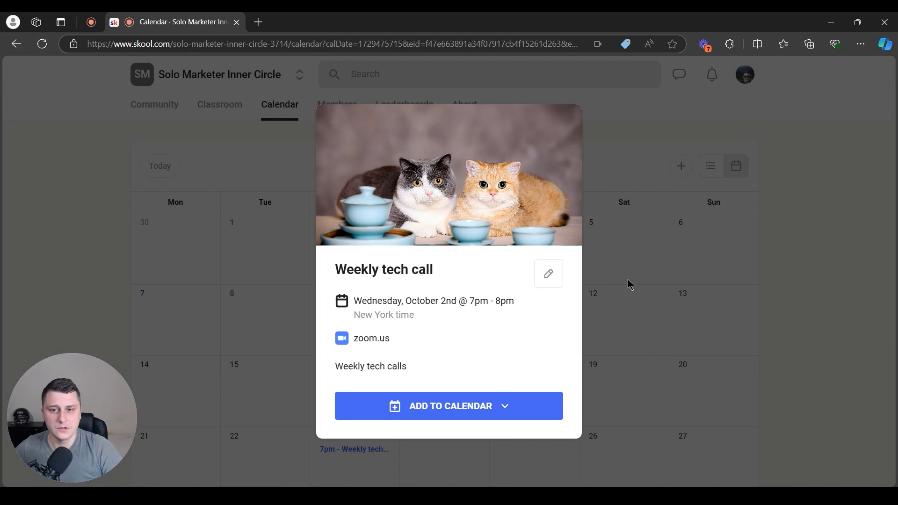
left_click(549, 273)
left_click(390, 296)
left_click(368, 245)
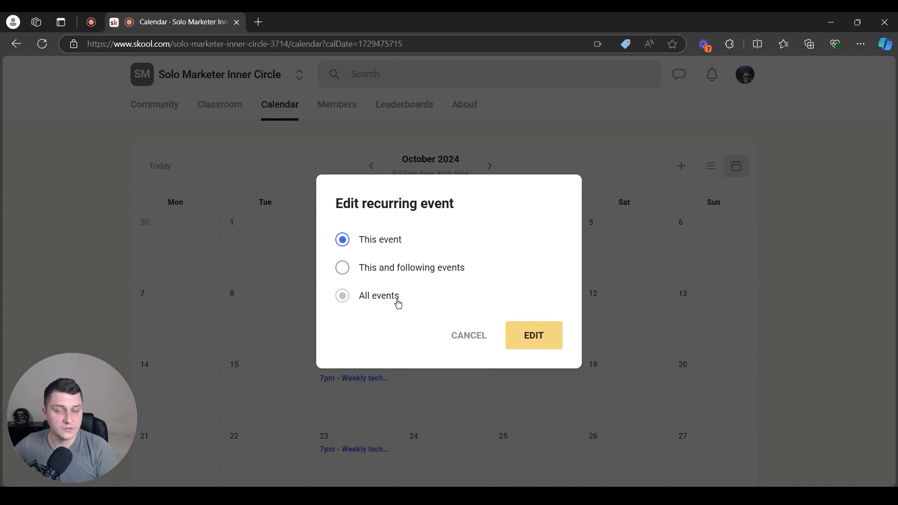
Try 'This and following events' and 'All events', then cancel without editing
left_click(348, 268)
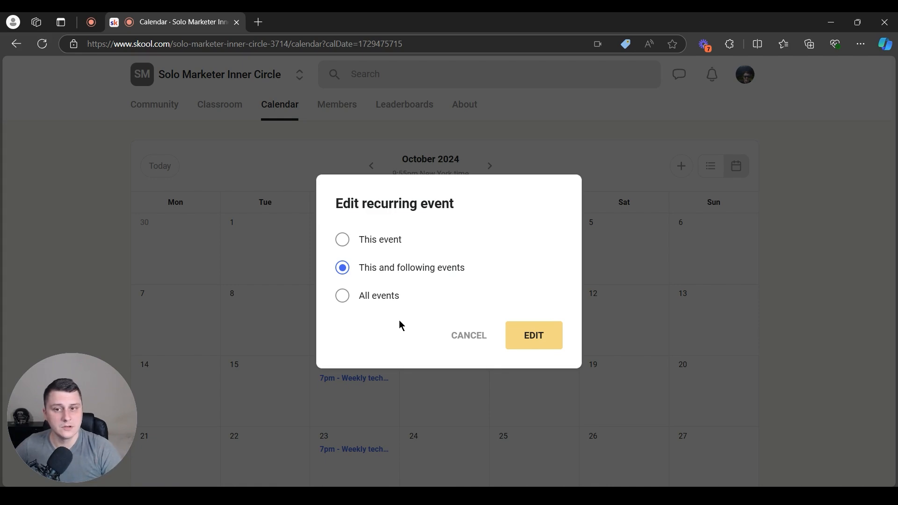
left_click(393, 302)
left_click(466, 335)
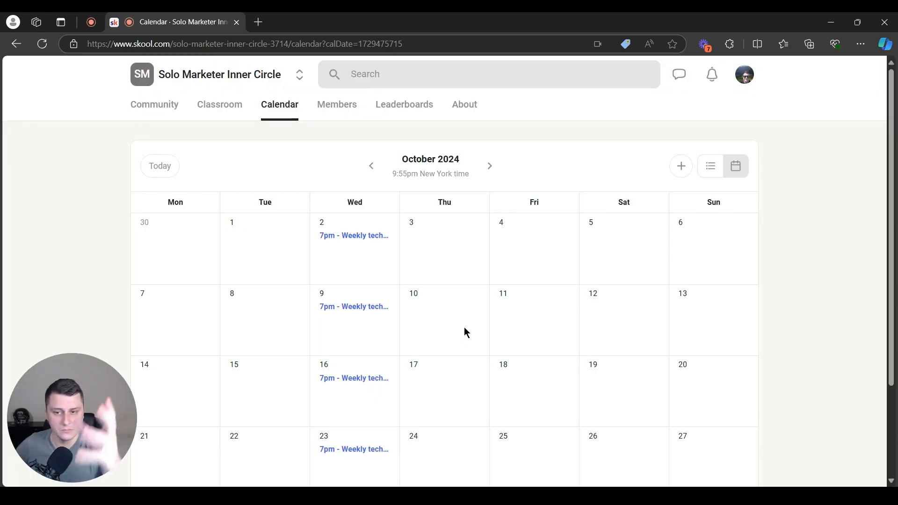
Inspect the Oct 2 Weekly tech call details and Add to Calendar options, then close them
scroll(503, 234, "down", 3)
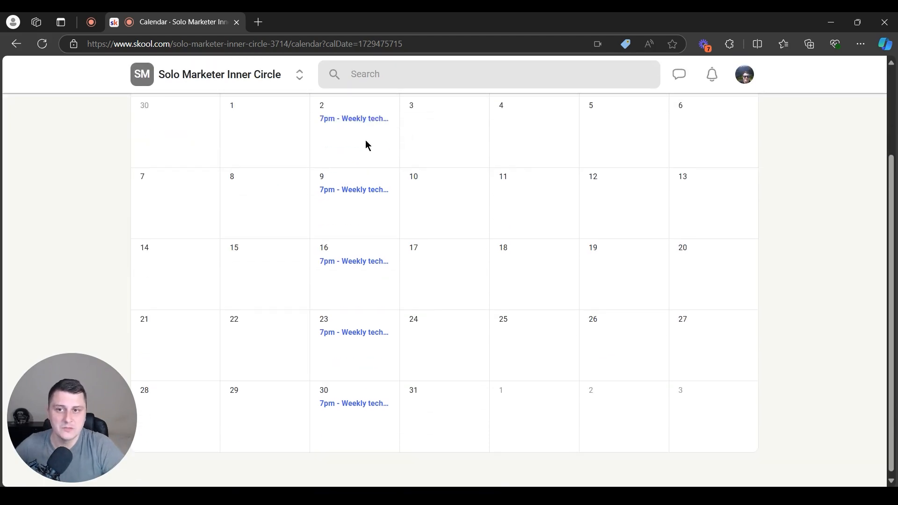
left_click(357, 122)
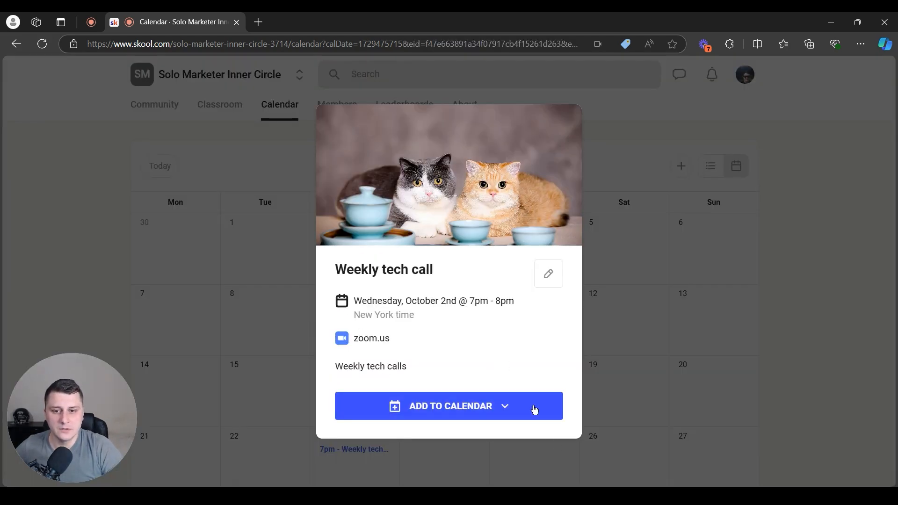
left_click(437, 407)
scroll(431, 456, "down", 3)
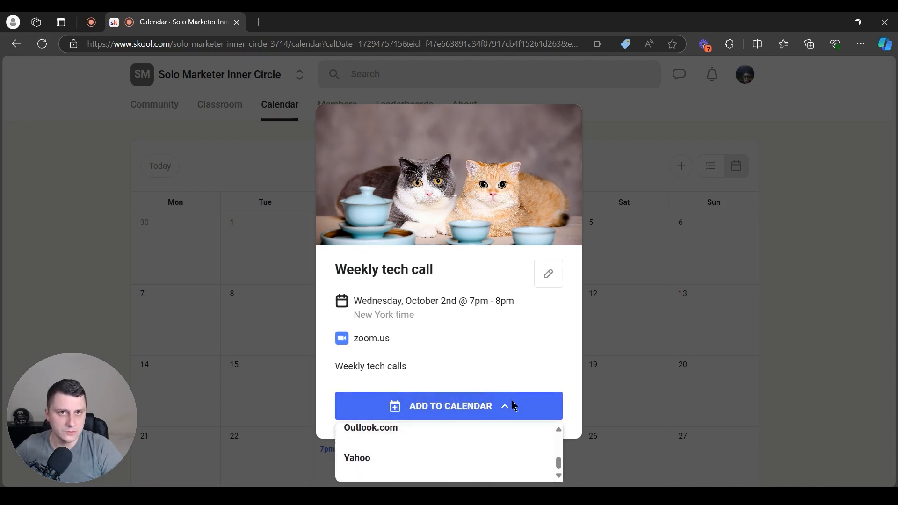
left_click(383, 381)
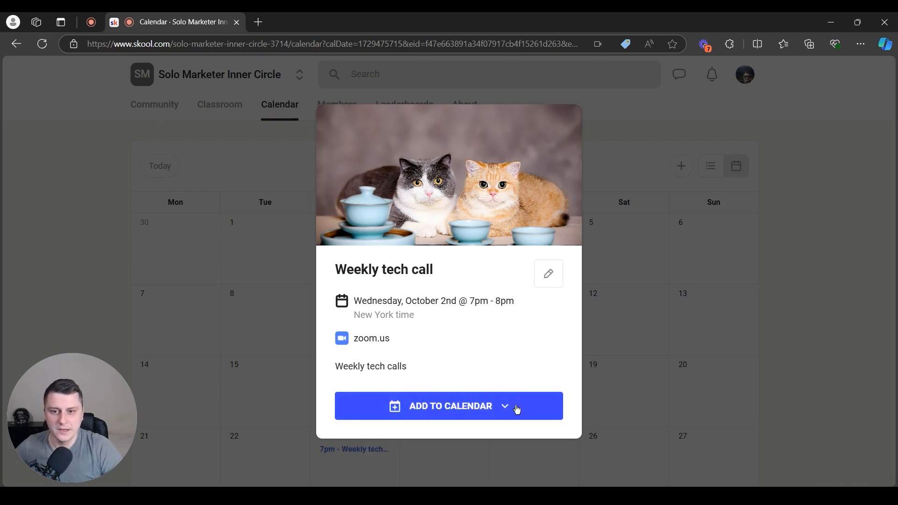
triple_click(343, 367)
left_click_drag(347, 269, 434, 270)
left_click(484, 322)
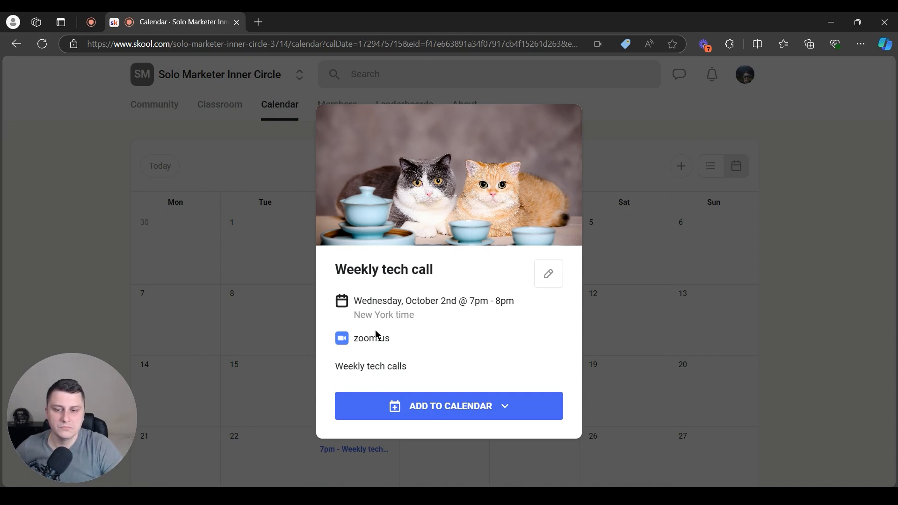
left_click(711, 400)
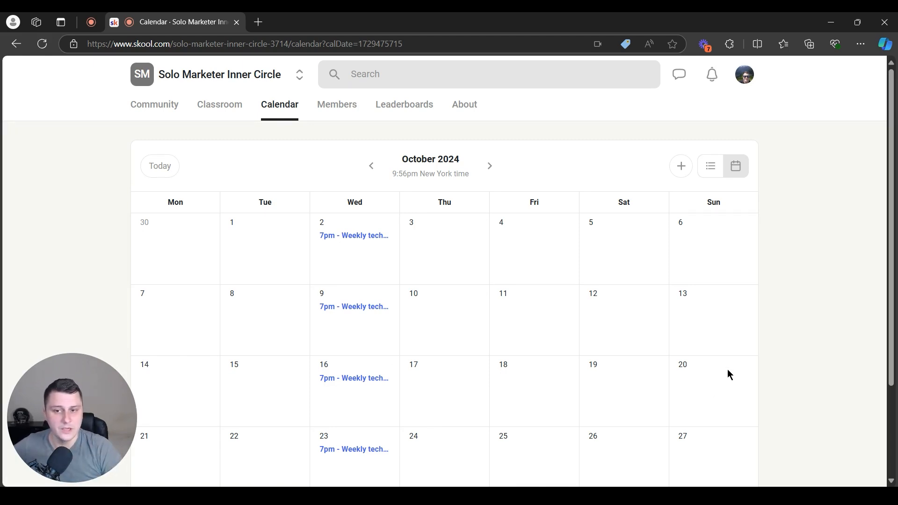
Open a blank Add event form with the + button
scroll(668, 306, "down", 3)
scroll(604, 269, "up", 3)
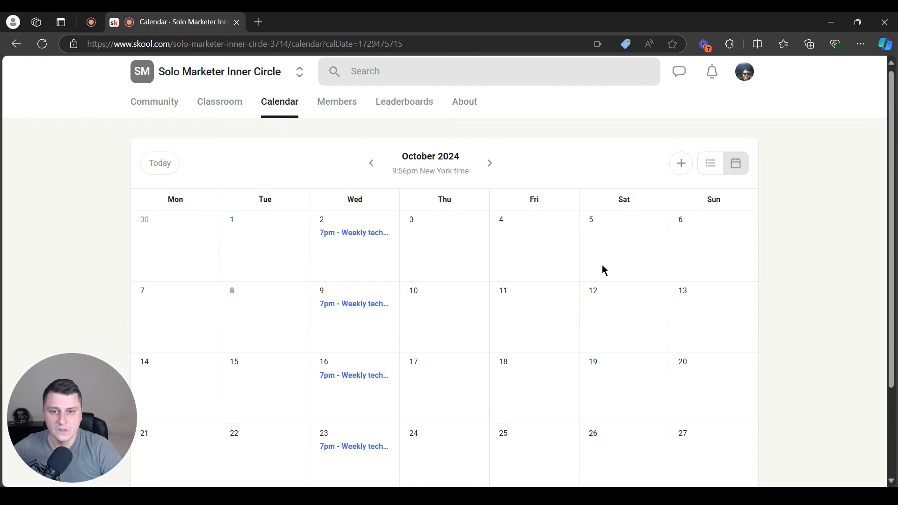
left_click(686, 167)
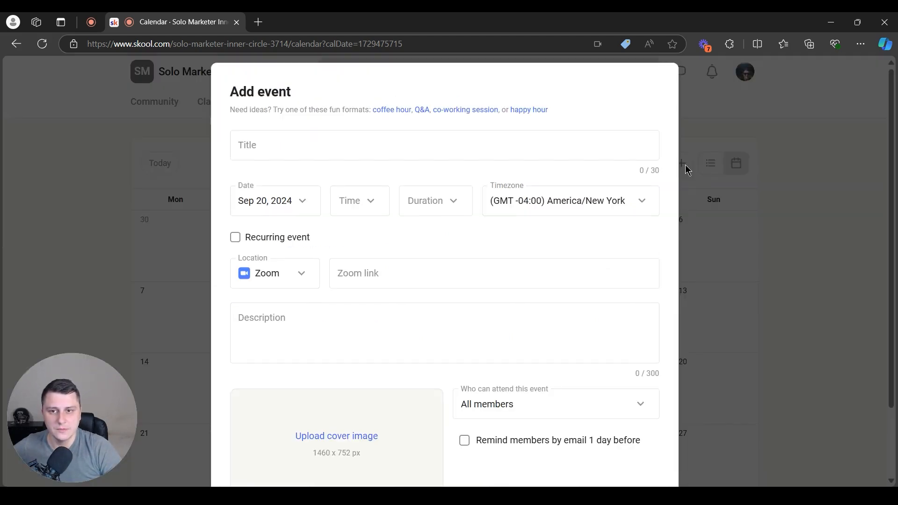
Title the event 'Biweekly mastermind call' for Sep 24, 2024 at 7pm, lasting 2 hours
left_click(280, 150)
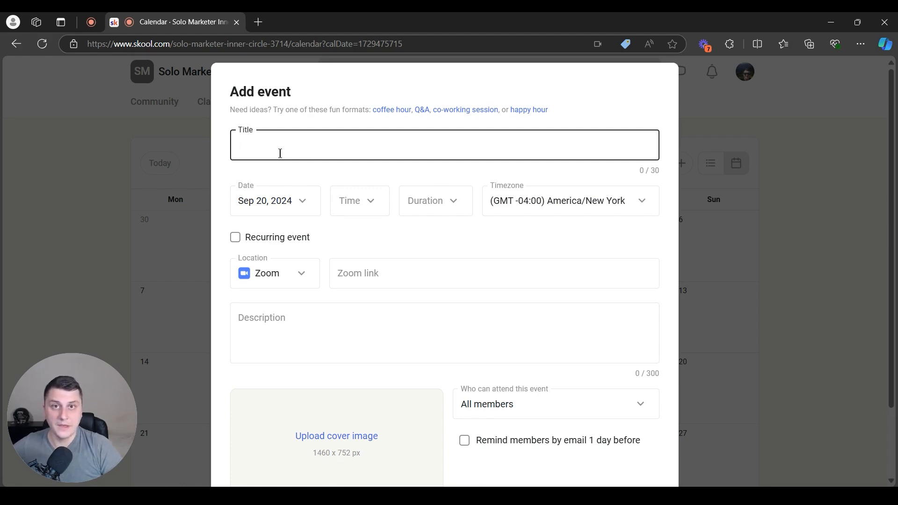
type("Biweekly ")
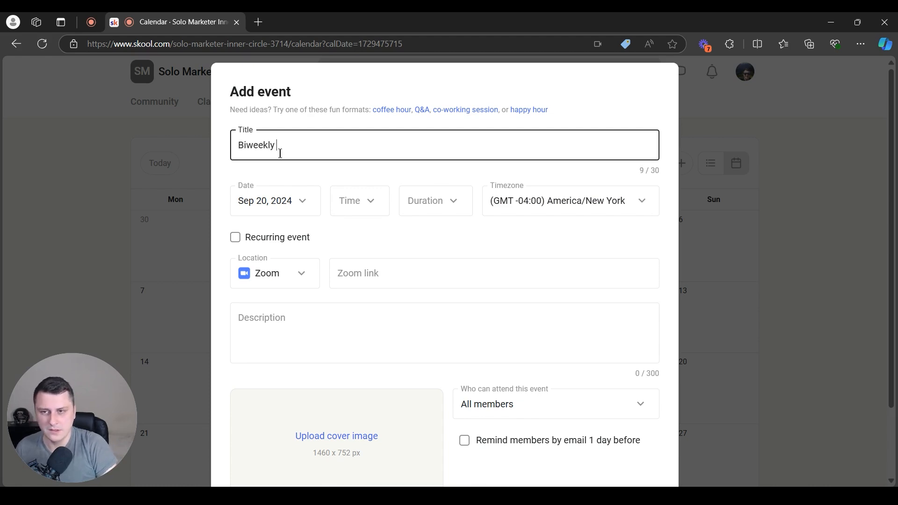
type("maste")
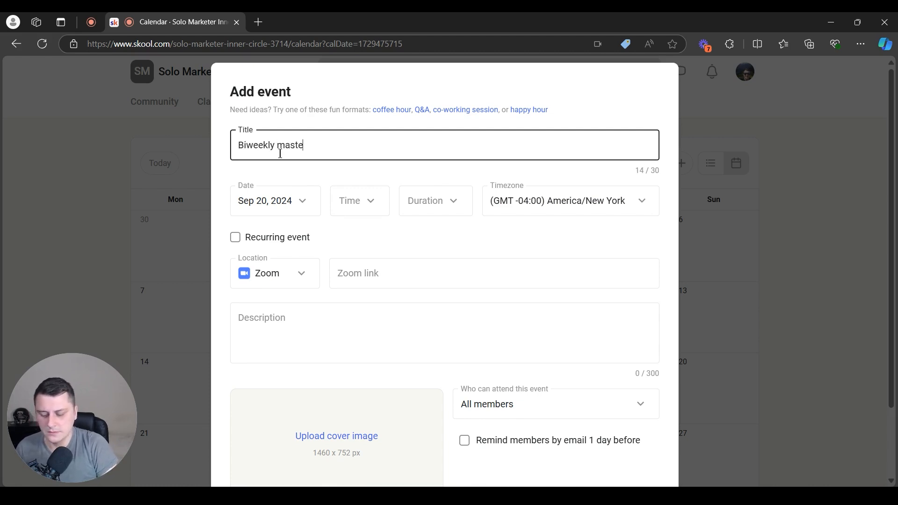
type("rmind call")
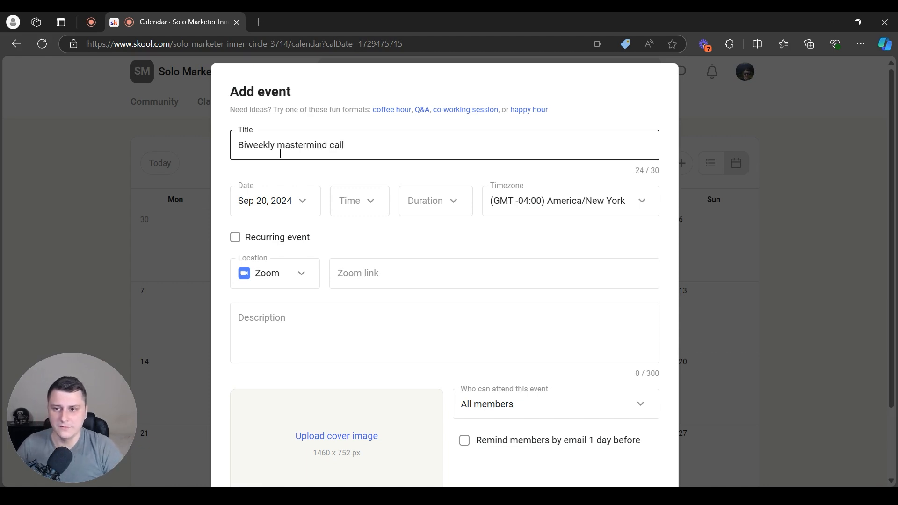
left_click(300, 202)
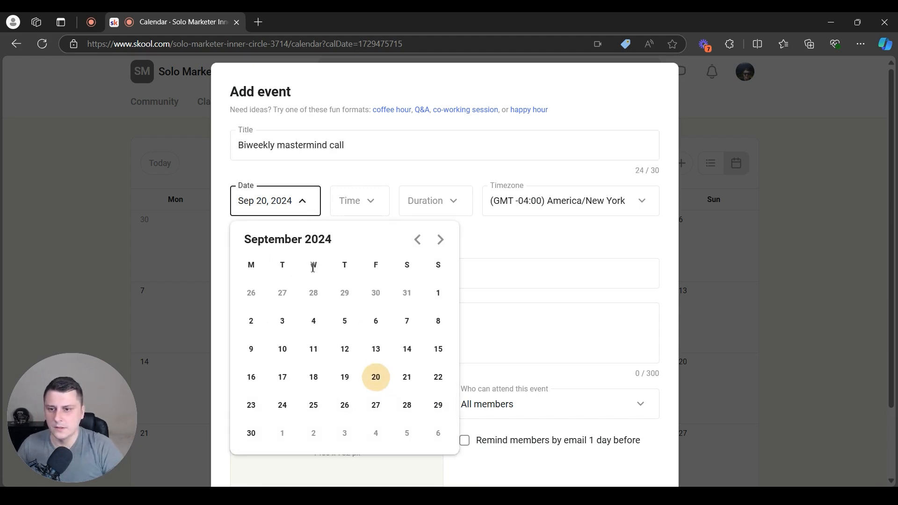
left_click(282, 406)
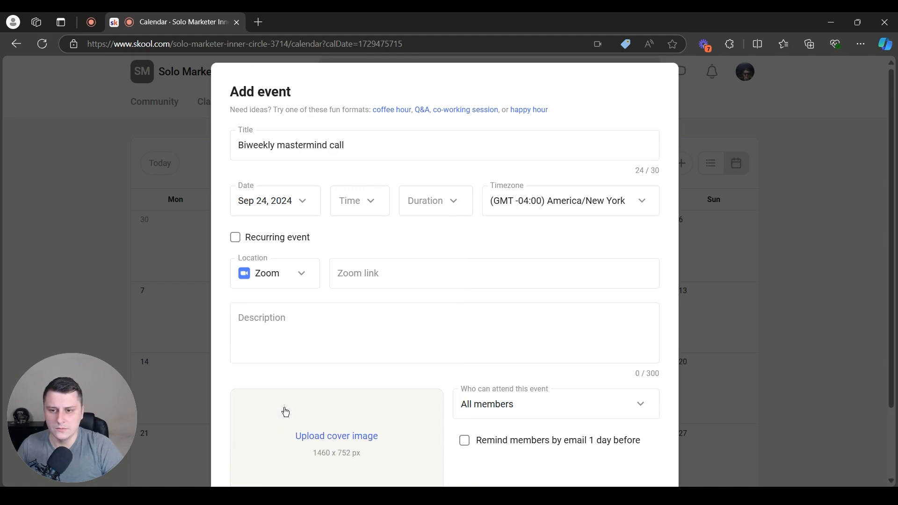
left_click(365, 212)
scroll(335, 351, "down", 20)
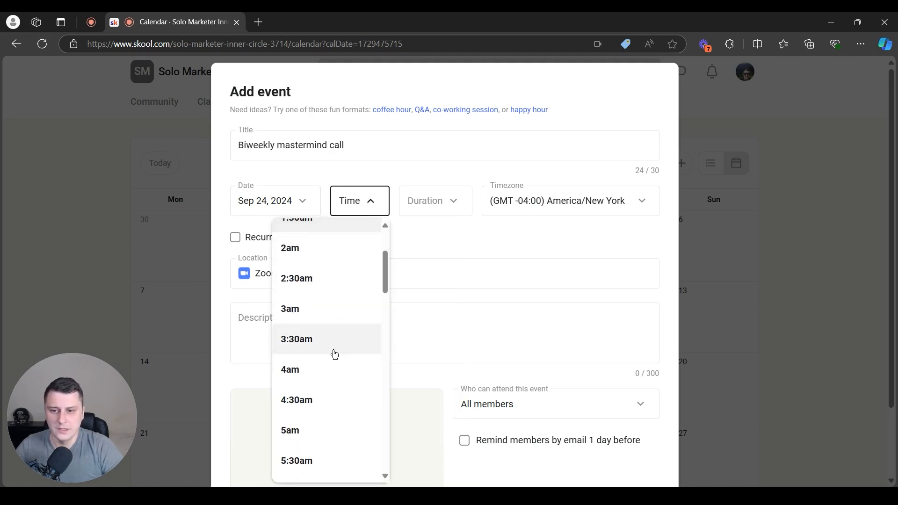
scroll(330, 370, "down", 1)
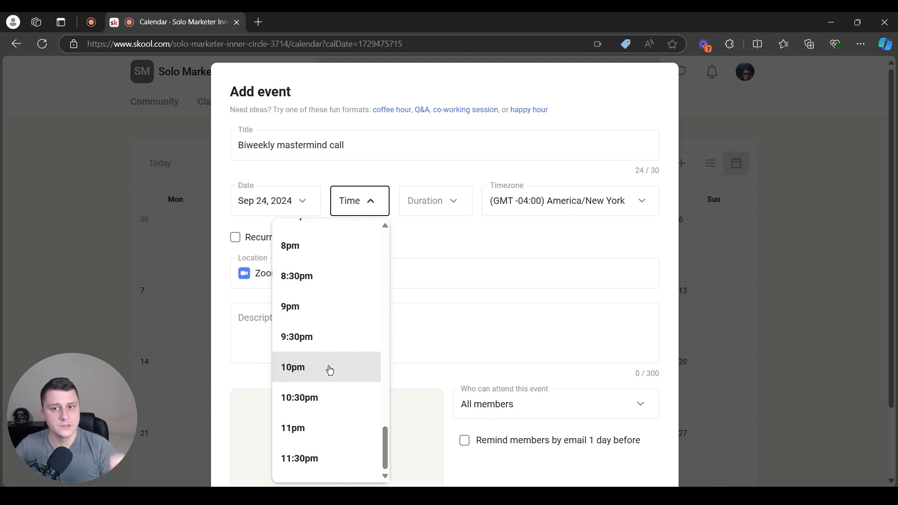
scroll(309, 367, "up", 3)
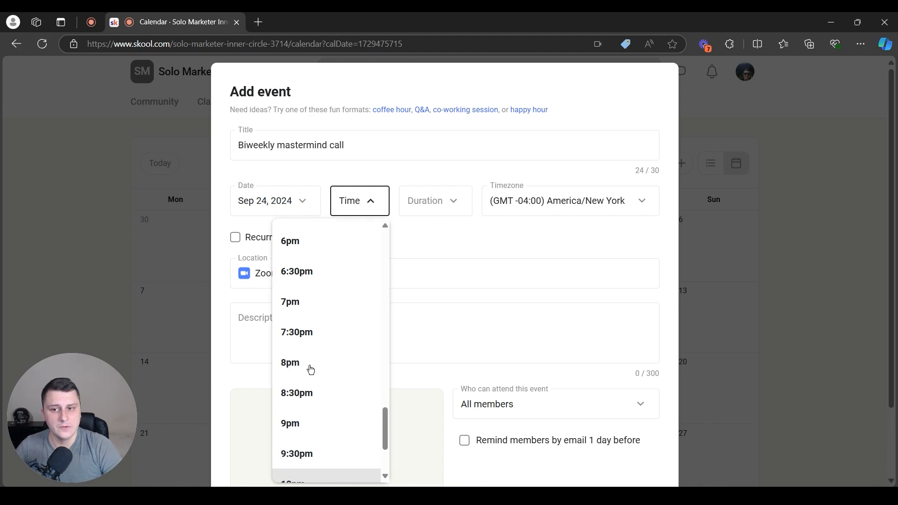
left_click(312, 359)
left_click(429, 201)
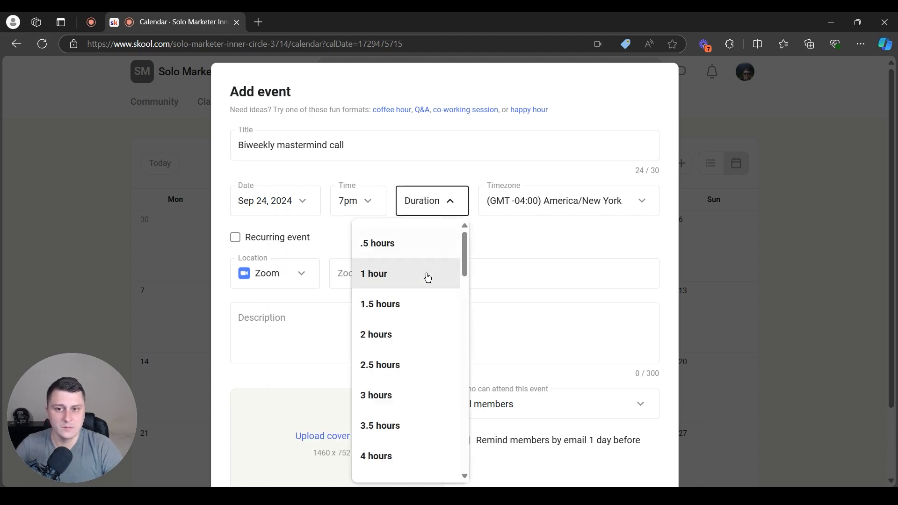
left_click(396, 333)
Set the location to Meet and describe the event as 'Biweekly mastermind meetings'
left_click(427, 273)
left_click(301, 274)
left_click(293, 355)
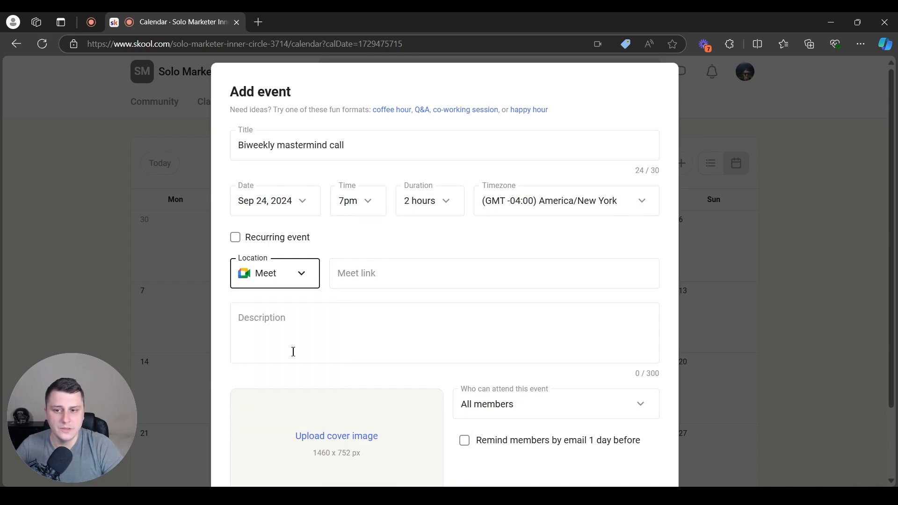
left_click(379, 322)
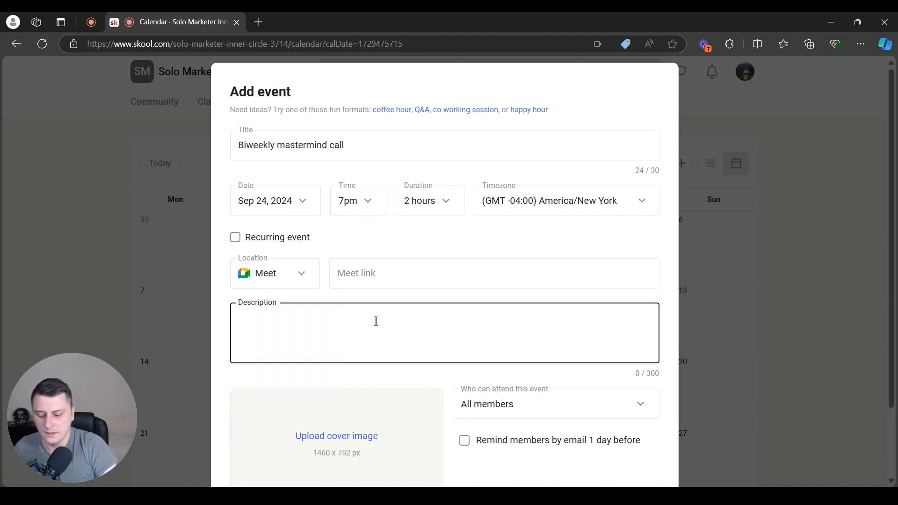
type("Biweekly")
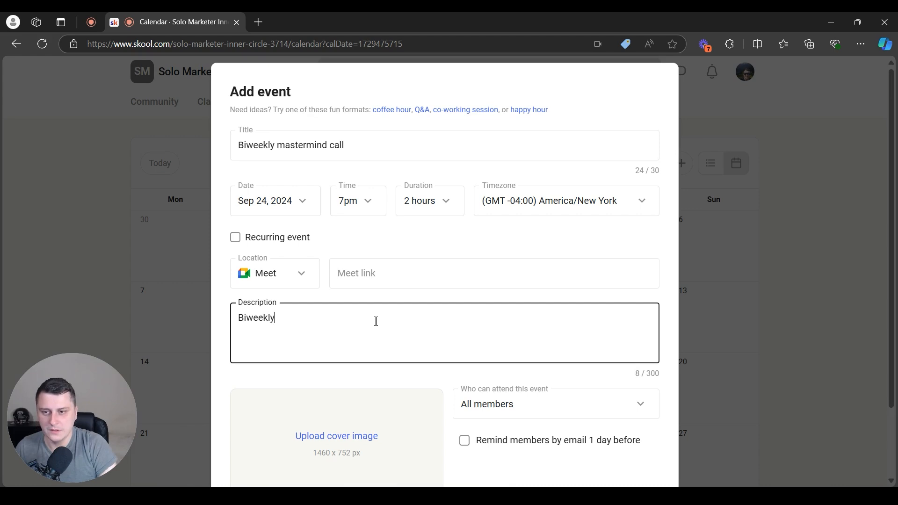
type(" mastermind meeti")
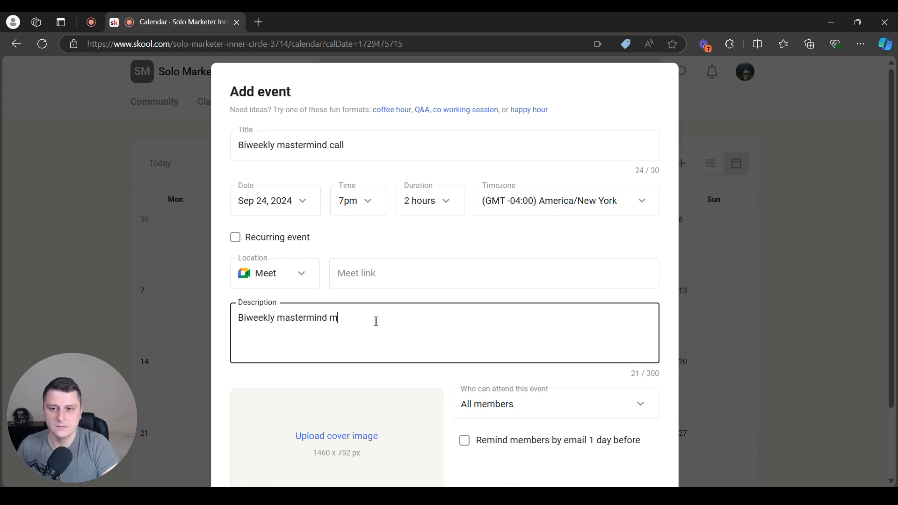
key("Tab")
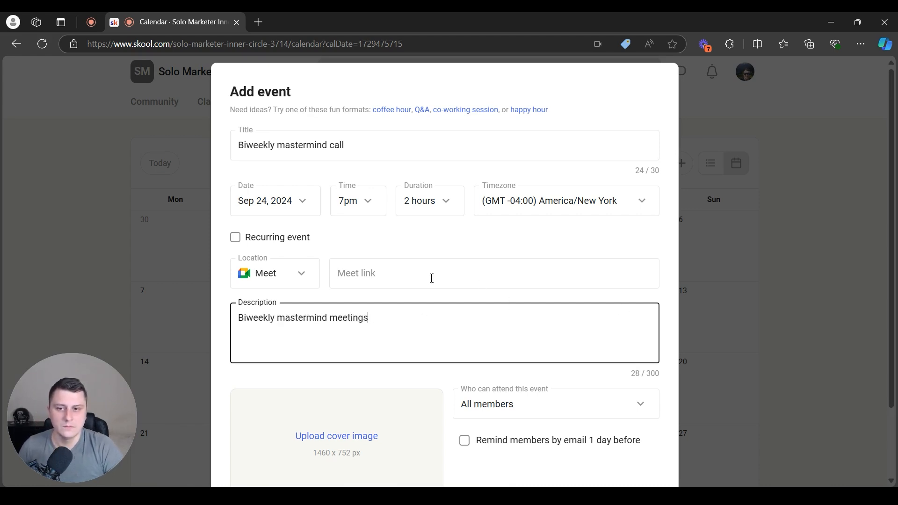
left_click(366, 263)
scroll(412, 280, "down", 2)
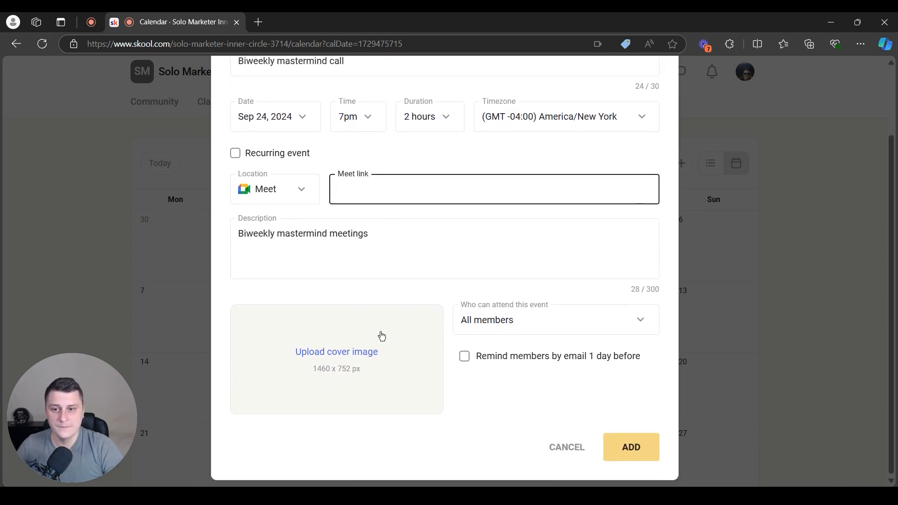
Restrict attendance to members of the Funnel Builder Bundle course
left_click(545, 336)
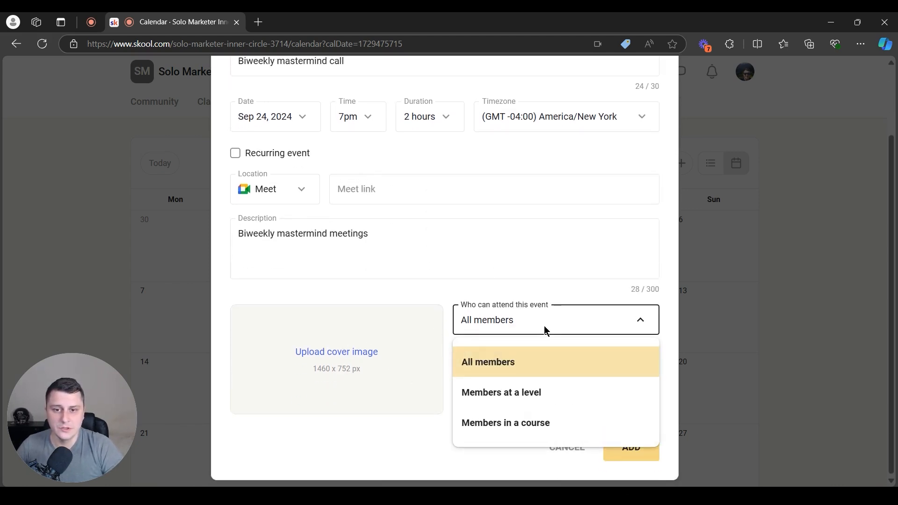
left_click(509, 429)
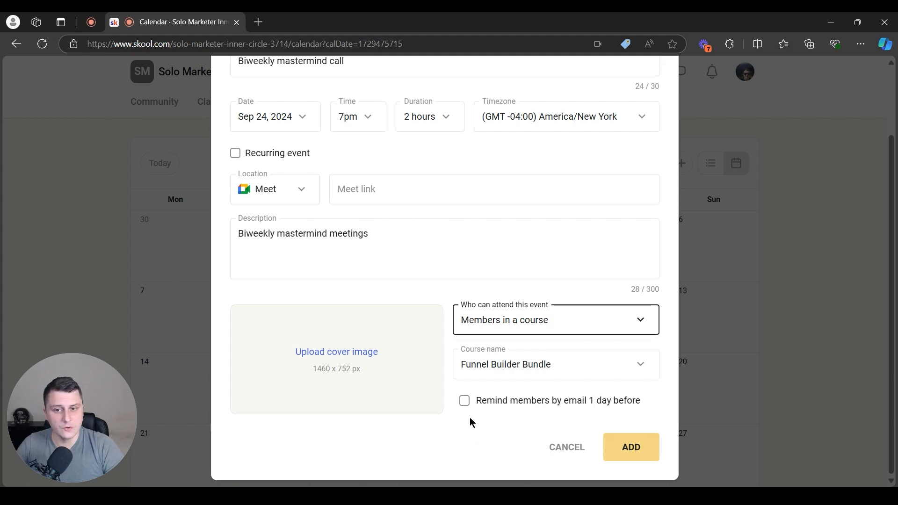
left_click(511, 370)
left_click(516, 407)
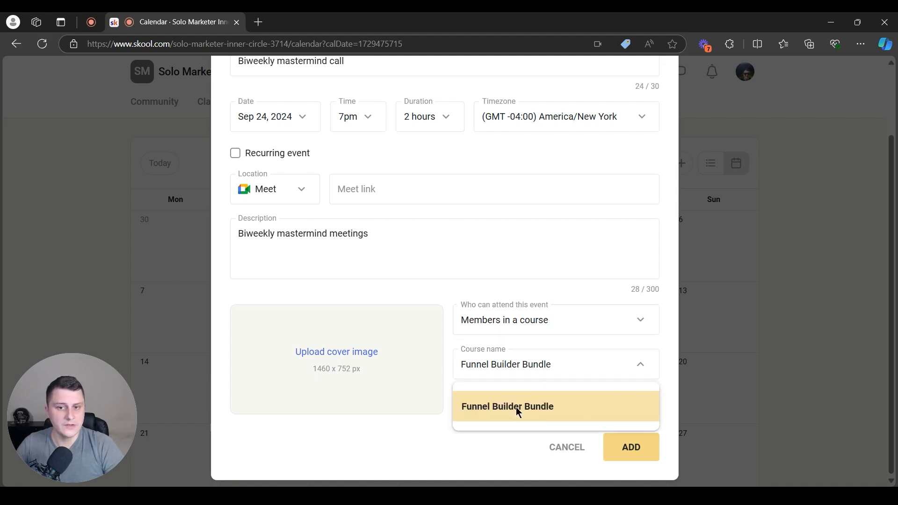
left_click(482, 465)
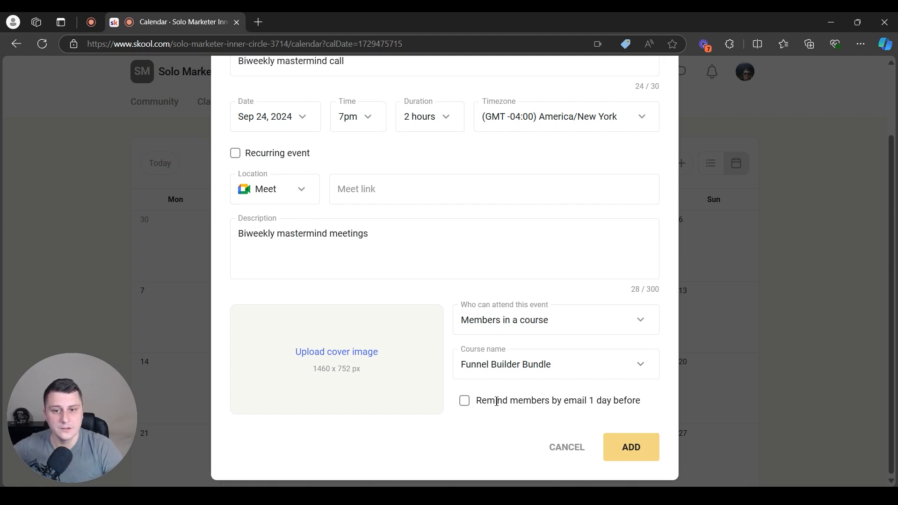
Turn on the day-before email reminder, add the event, and open its Sep 24 details
left_click(470, 406)
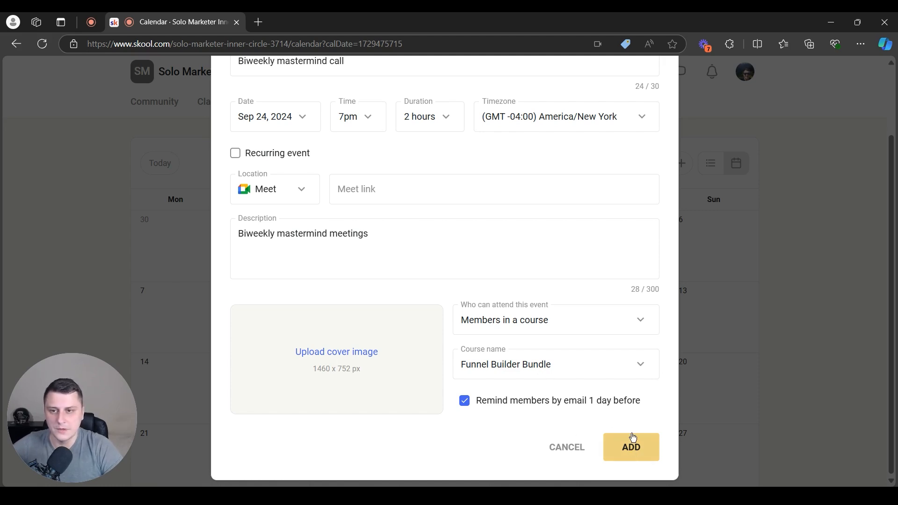
left_click(633, 451)
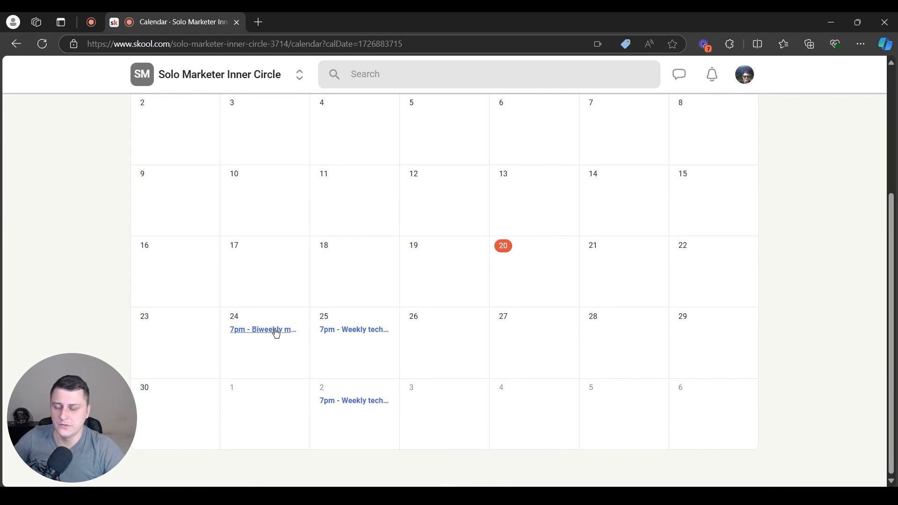
left_click(275, 333)
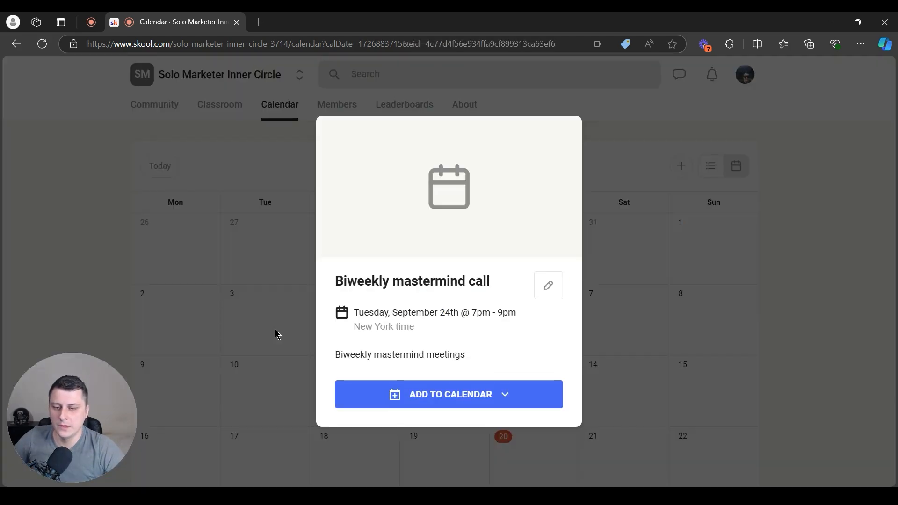
Make the event recurring, repeating every 2 weeks on Tuesdays
left_click(551, 286)
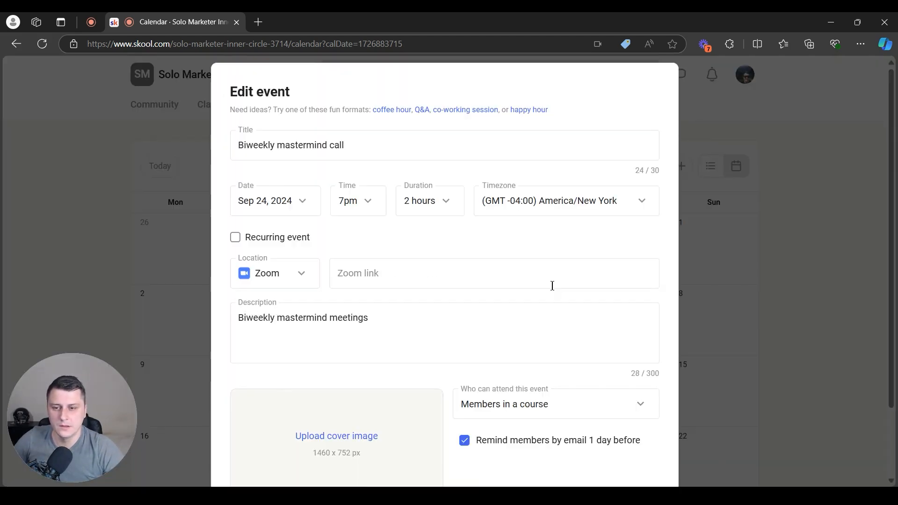
scroll(543, 277, "down", 3)
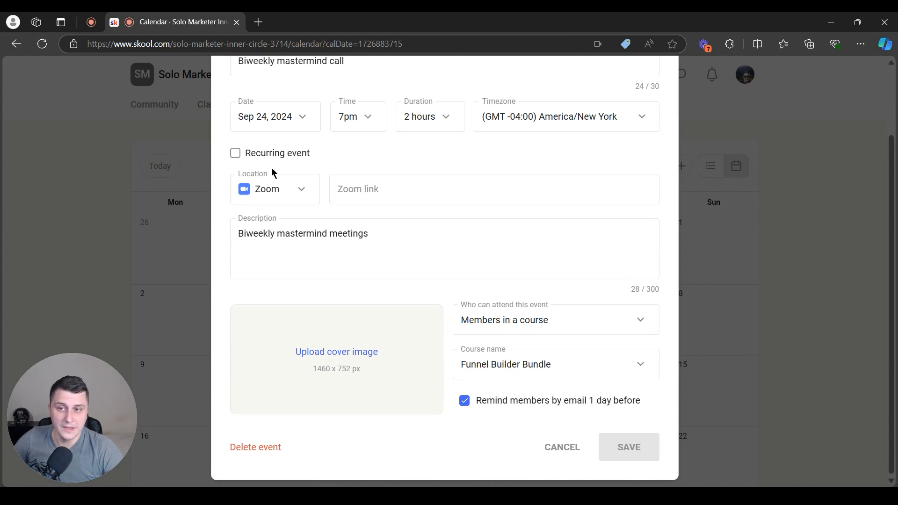
scroll(508, 179, "up", 2)
left_click(234, 212)
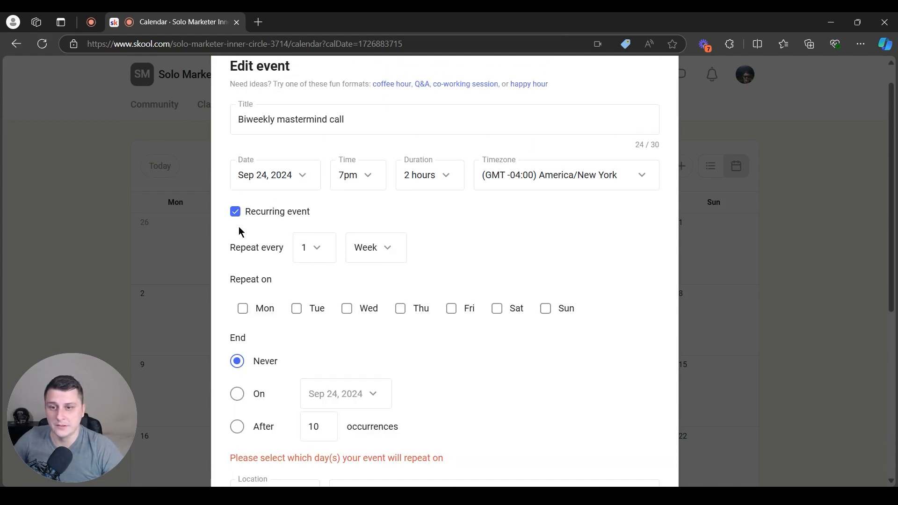
left_click(312, 260)
left_click(286, 321)
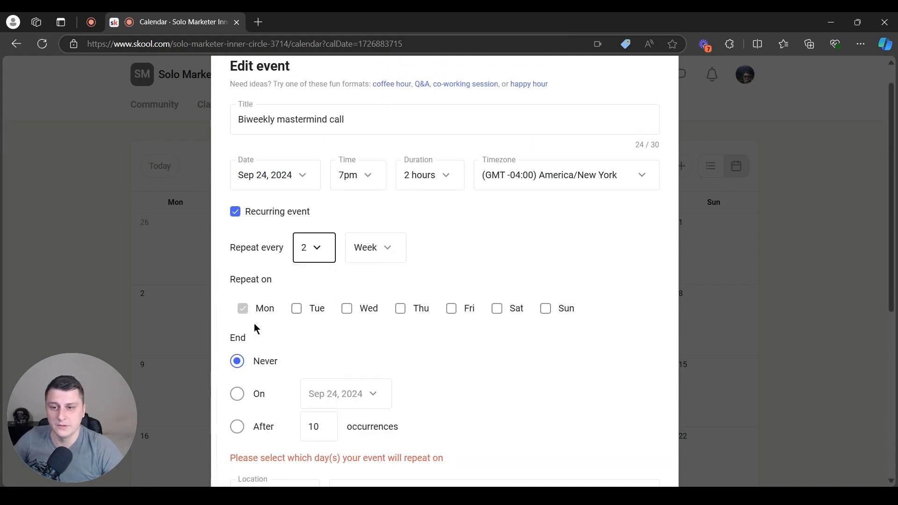
left_click(297, 308)
End the series after 6 occurrences instead of 10 and save the schedule
scroll(247, 350, "down", 1)
left_click(237, 369)
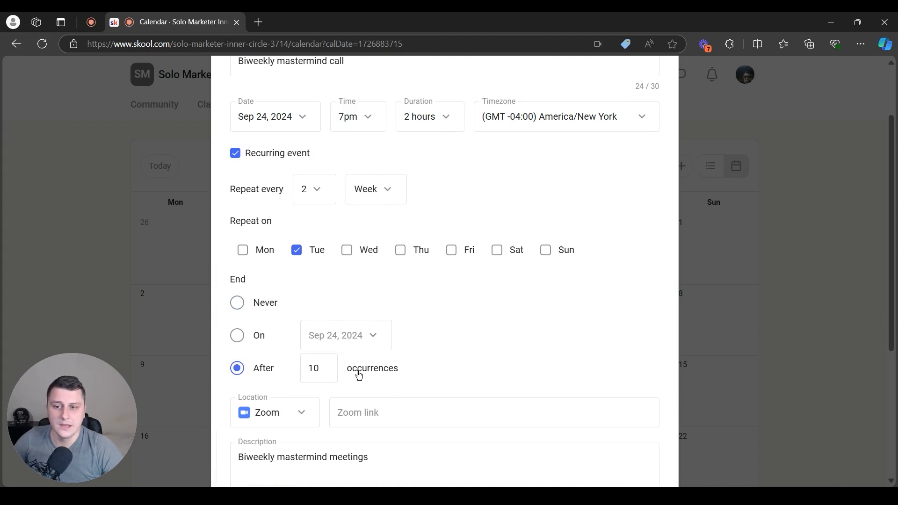
left_click_drag(332, 370, 295, 373)
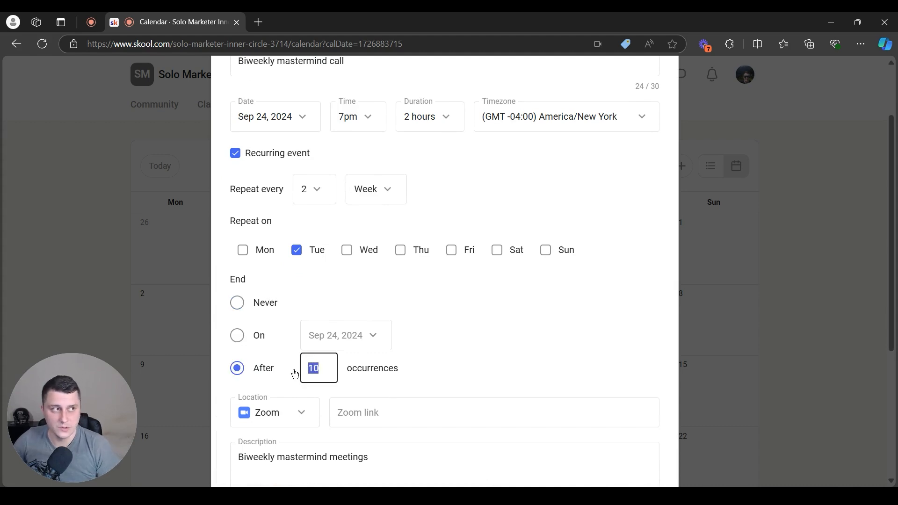
type("6")
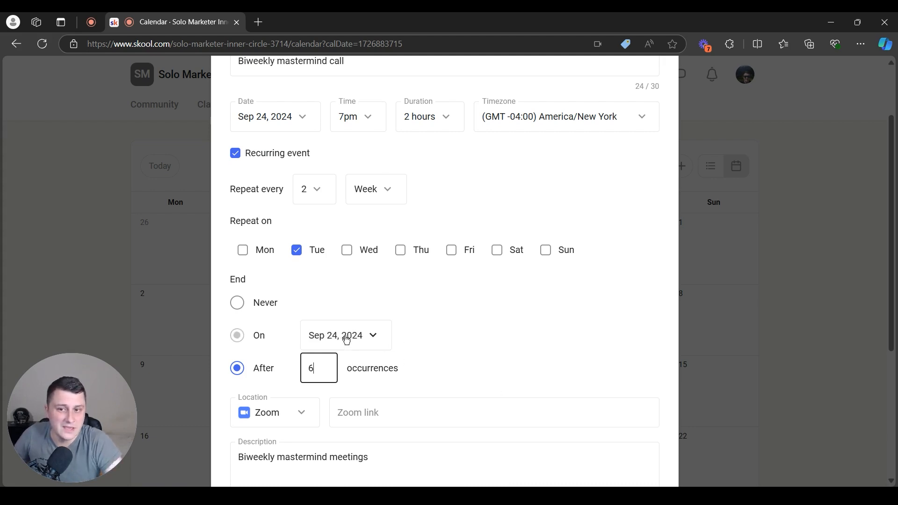
left_click(487, 388)
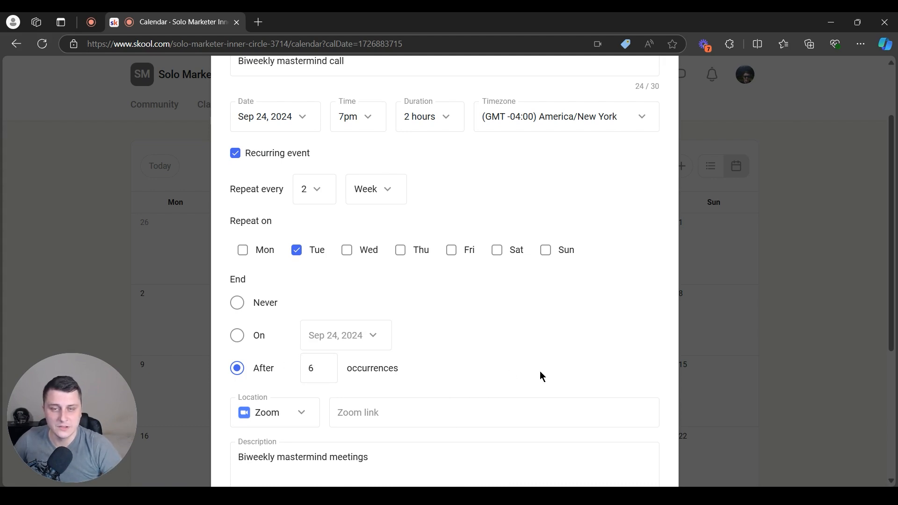
scroll(541, 375, "down", 5)
left_click(636, 449)
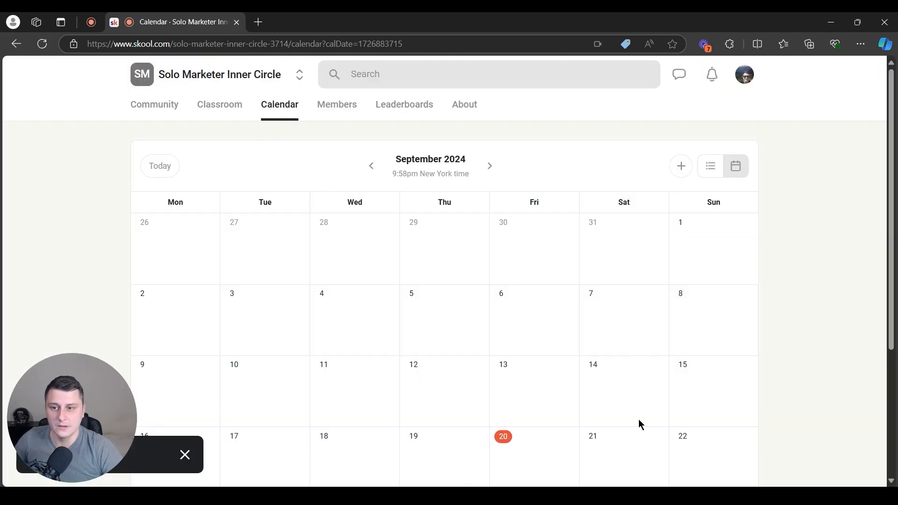
Advance the calendar to October 2024 and open the 7–9pm mastermind call on the 22nd
scroll(262, 323, "down", 4)
scroll(271, 330, "up", 4)
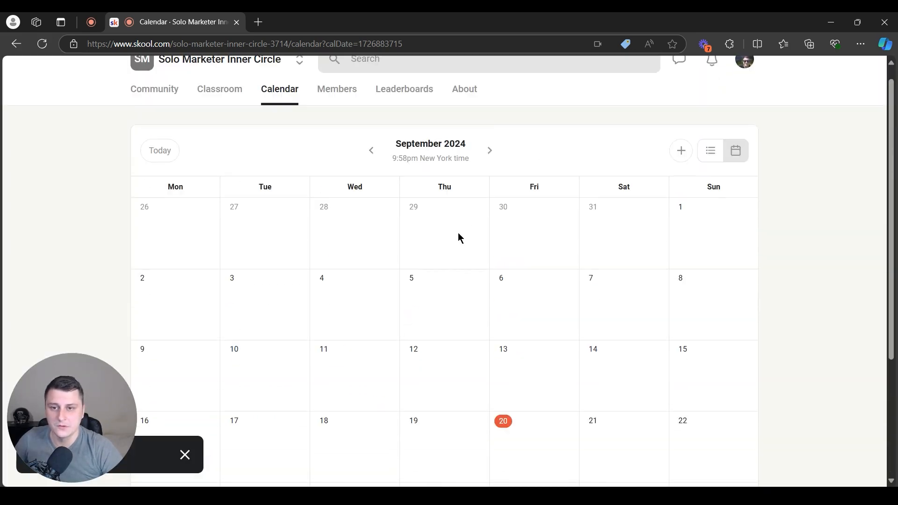
left_click(495, 150)
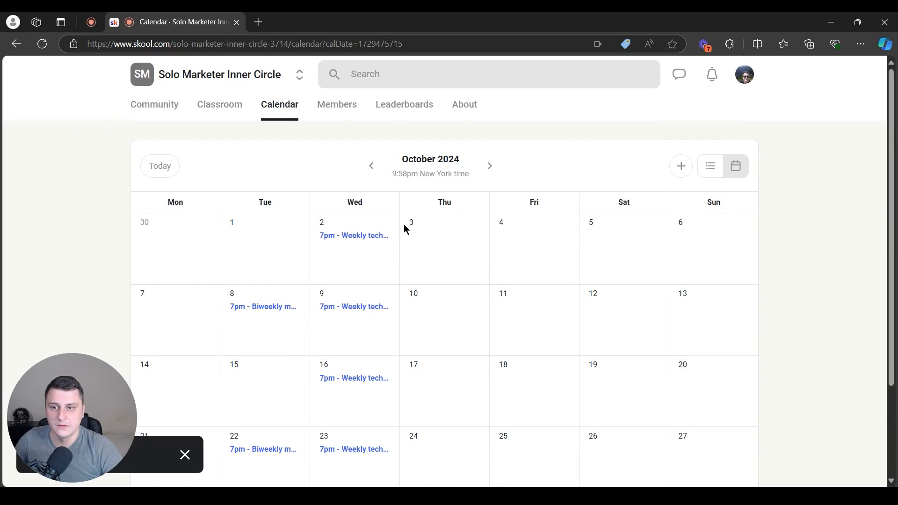
scroll(270, 256, "down", 3)
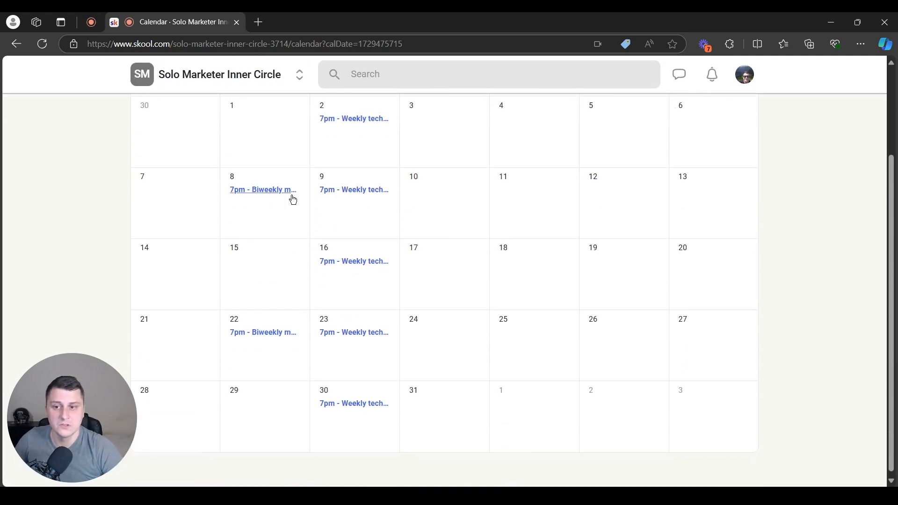
scroll(293, 199, "up", 3)
scroll(277, 306, "down", 3)
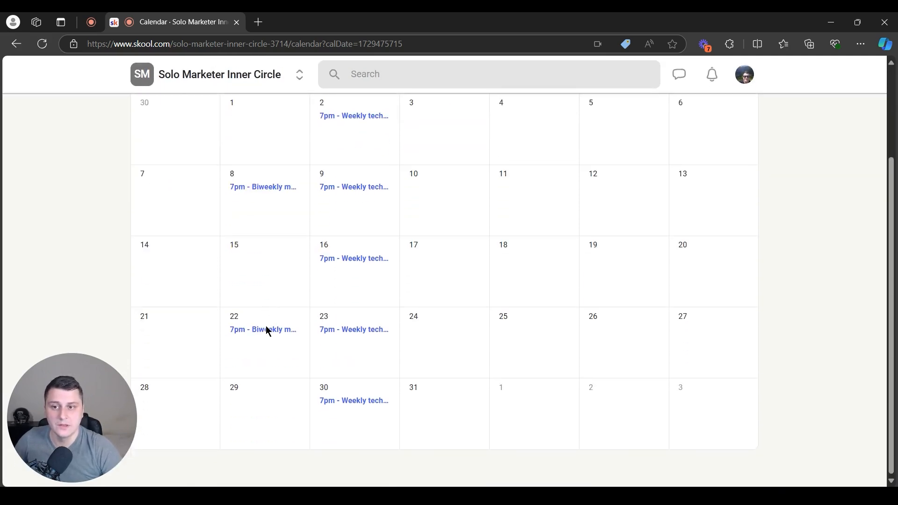
left_click(269, 332)
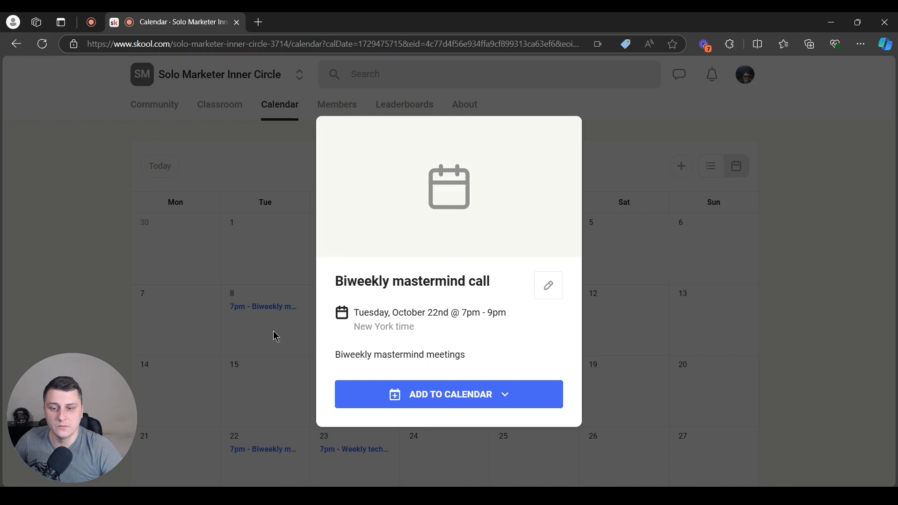
Delete the entire Biweekly mastermind call series from the calendar
left_click(548, 288)
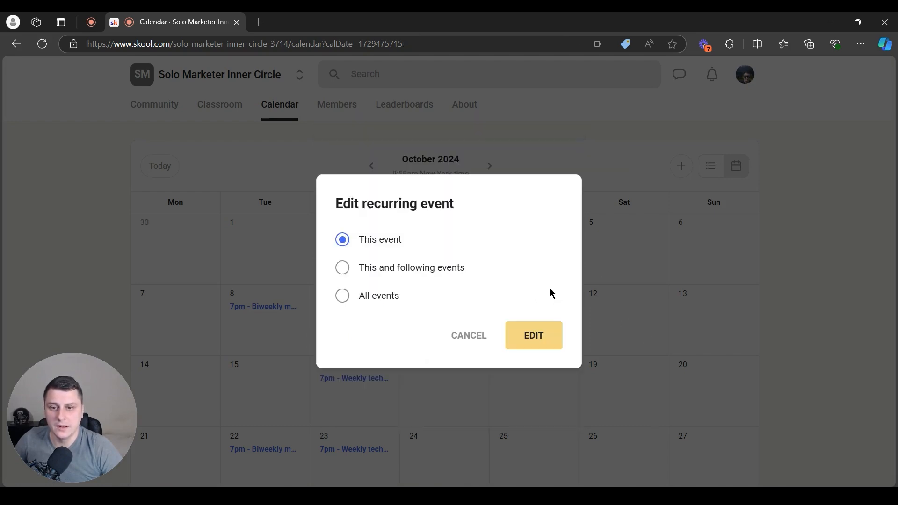
left_click(375, 301)
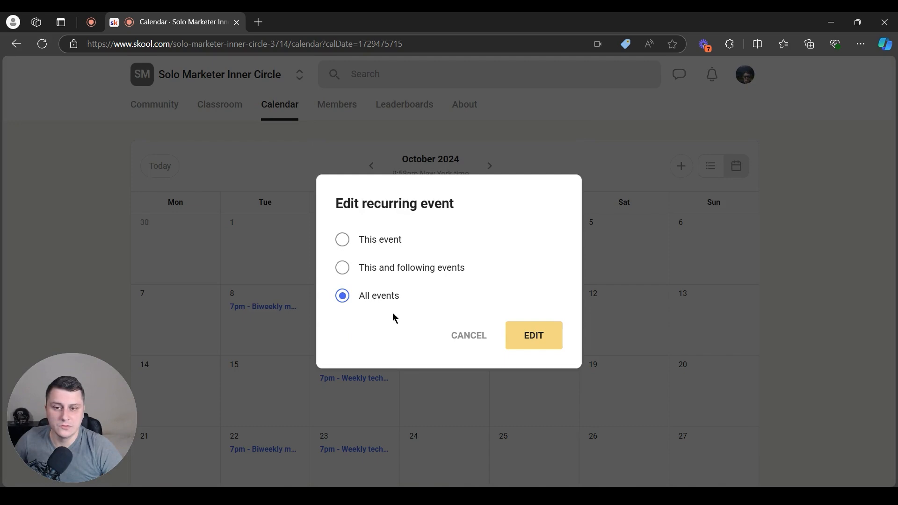
left_click(535, 335)
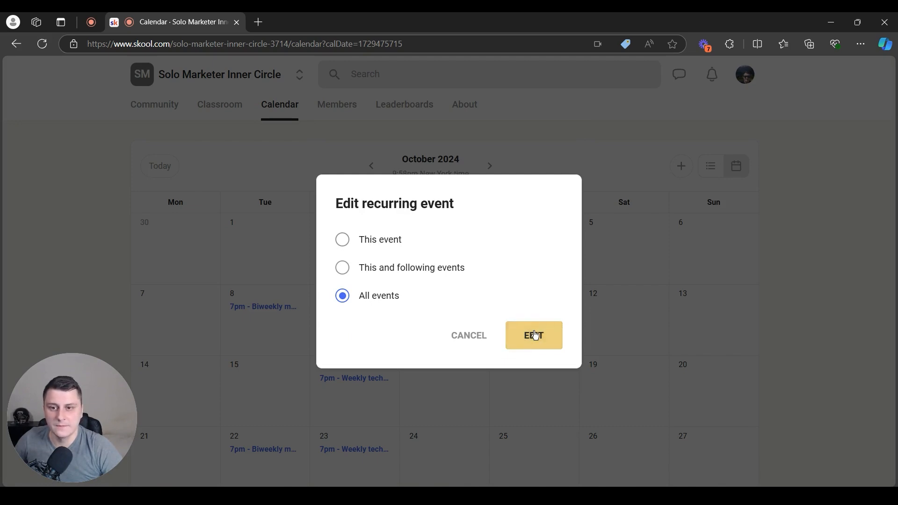
scroll(277, 349, "down", 5)
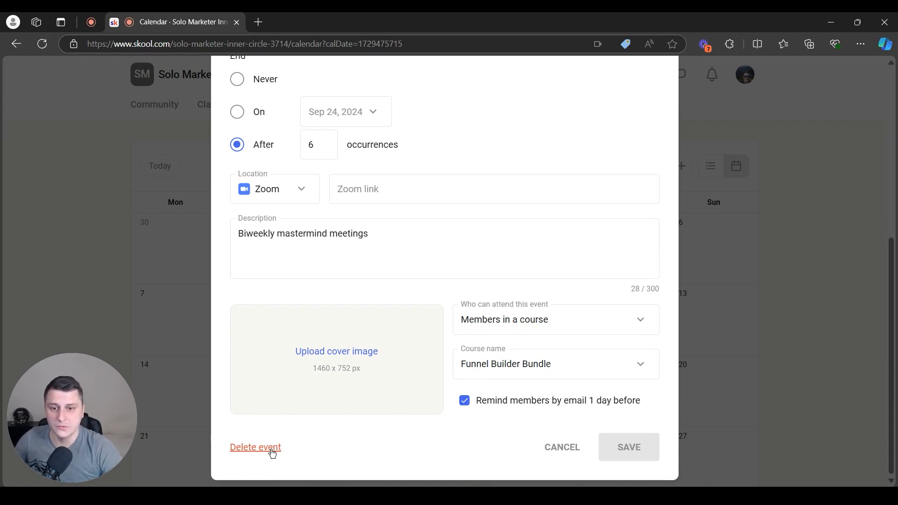
left_click(261, 454)
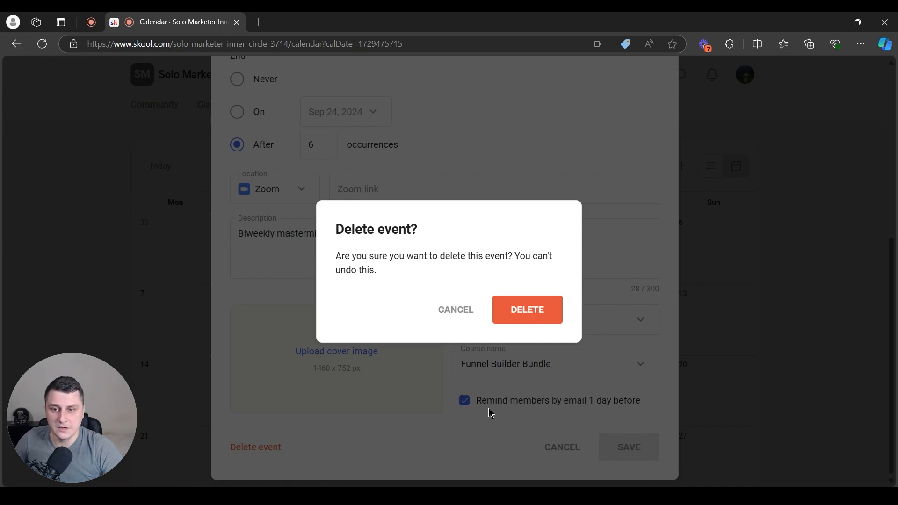
left_click(560, 314)
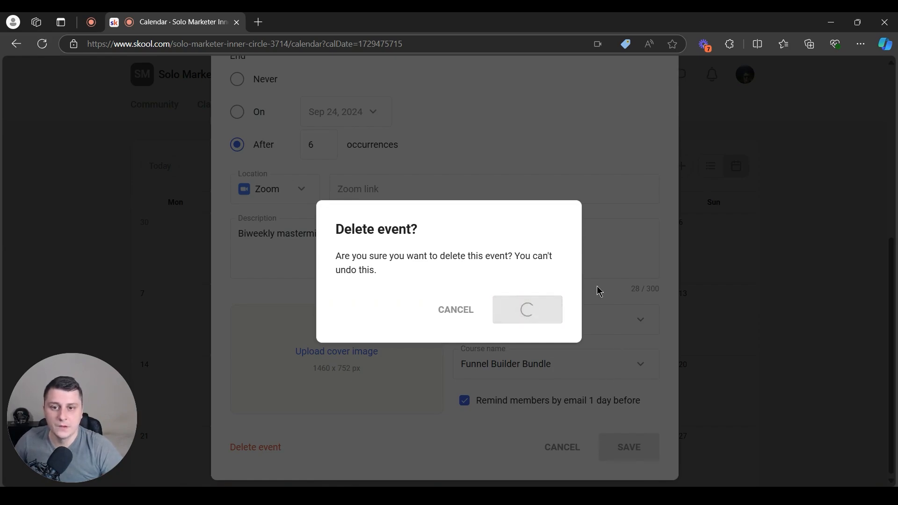
Review October 2024, now showing only the Wednesday 7pm Weekly tech calls, and start a new event
scroll(514, 286, "down", 3)
scroll(374, 318, "up", 3)
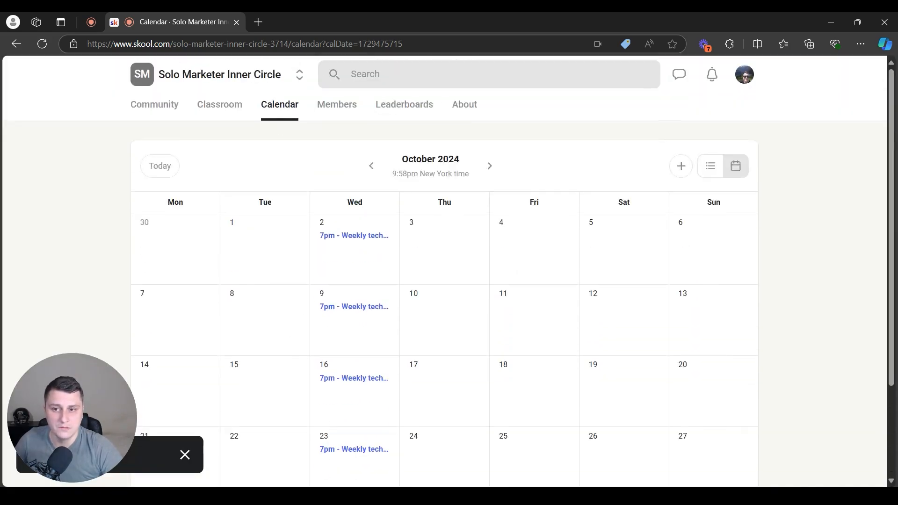
scroll(468, 299, "down", 3)
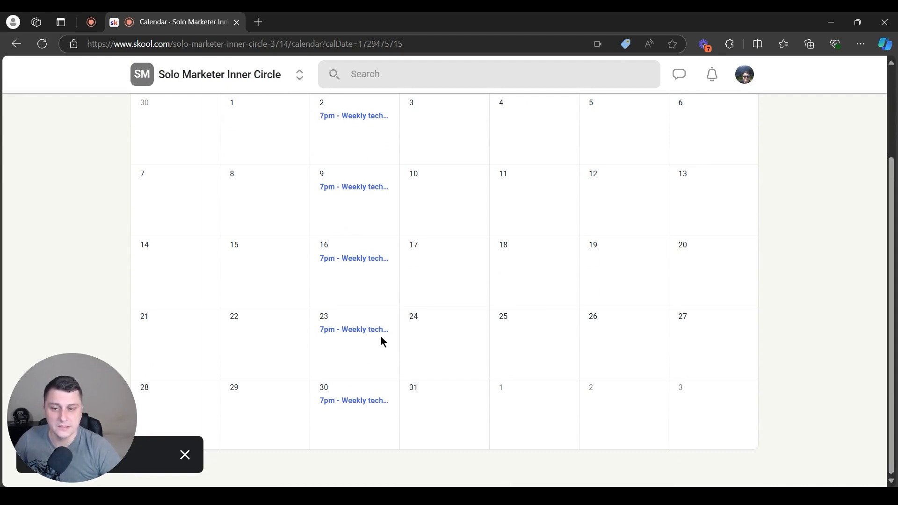
scroll(382, 336, "up", 3)
scroll(385, 341, "down", 3)
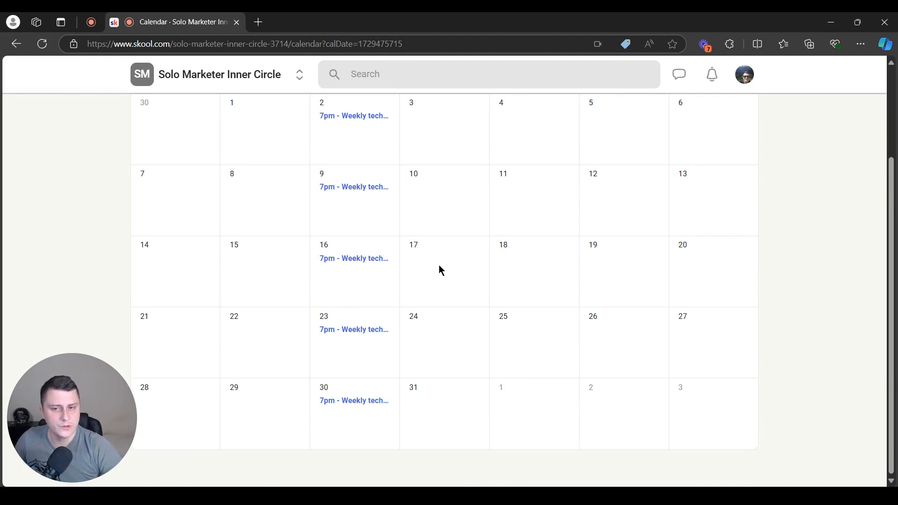
scroll(497, 295, "up", 3)
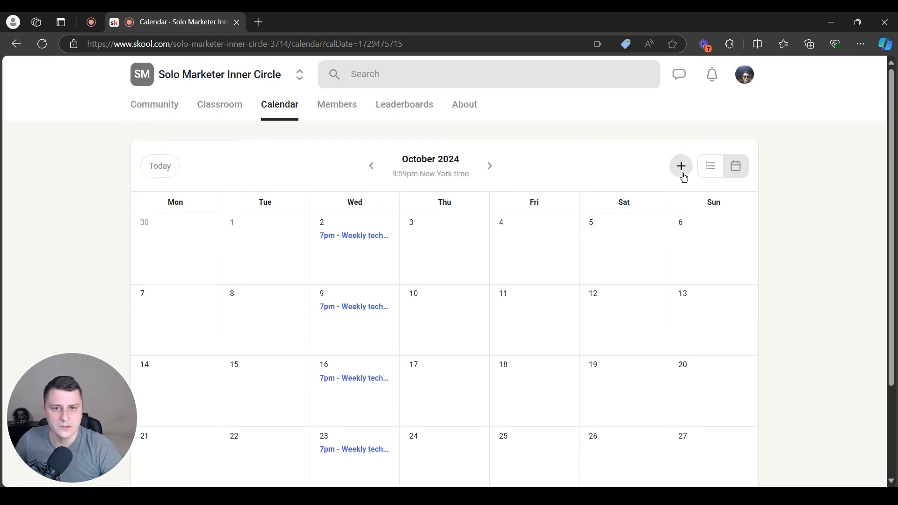
left_click(683, 176)
Title the event 'New course release' at 12:30am for 1 hour, keeping New York timezone
left_click(296, 150)
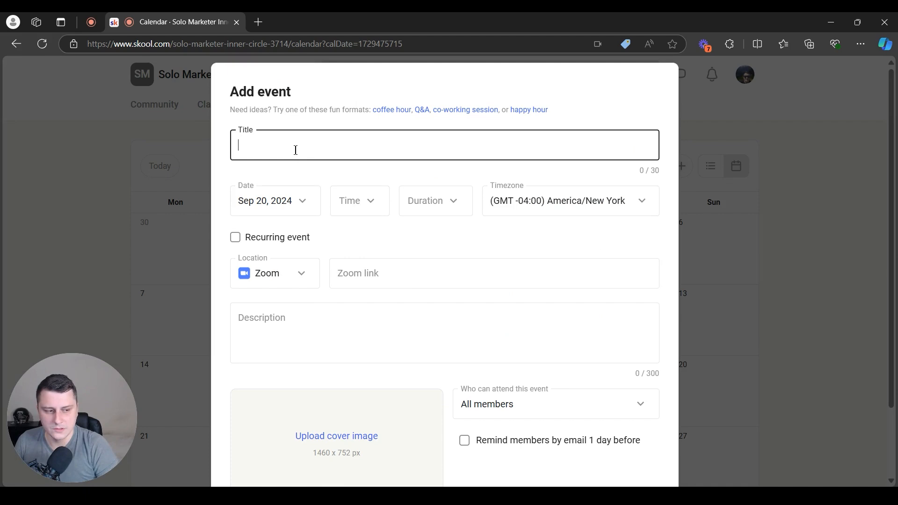
type("New course release!")
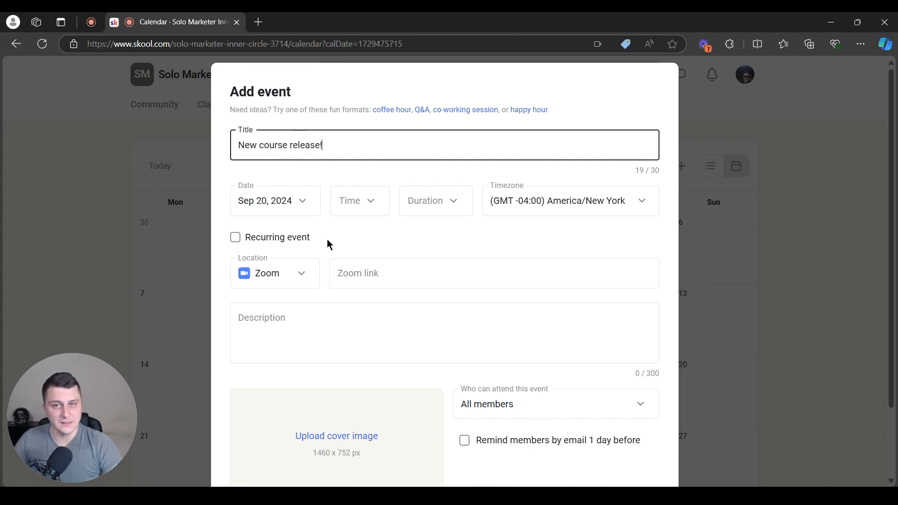
left_click(364, 211)
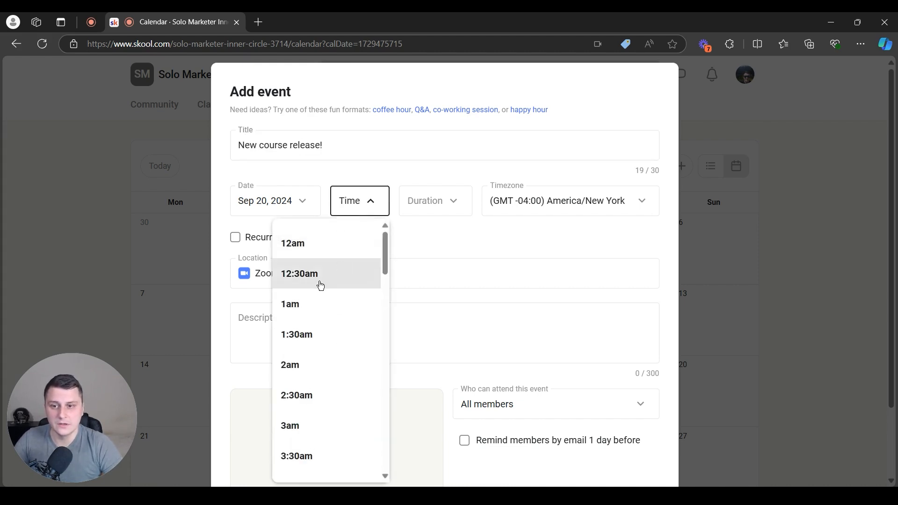
left_click(318, 284)
left_click(417, 205)
left_click(428, 279)
left_click(591, 202)
left_click(272, 231)
Set the date to September 23, correcting a mistaken 28th, and make the location a Link
left_click(281, 200)
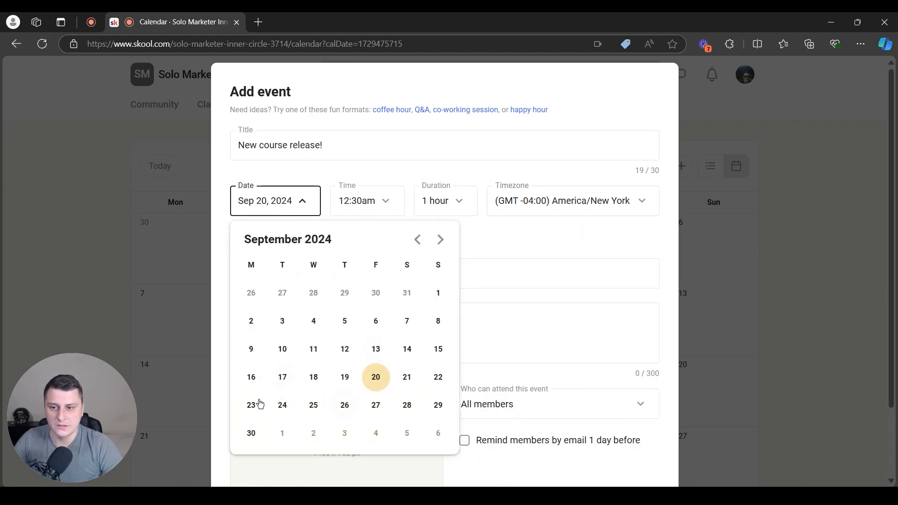
left_click(407, 405)
left_click(284, 208)
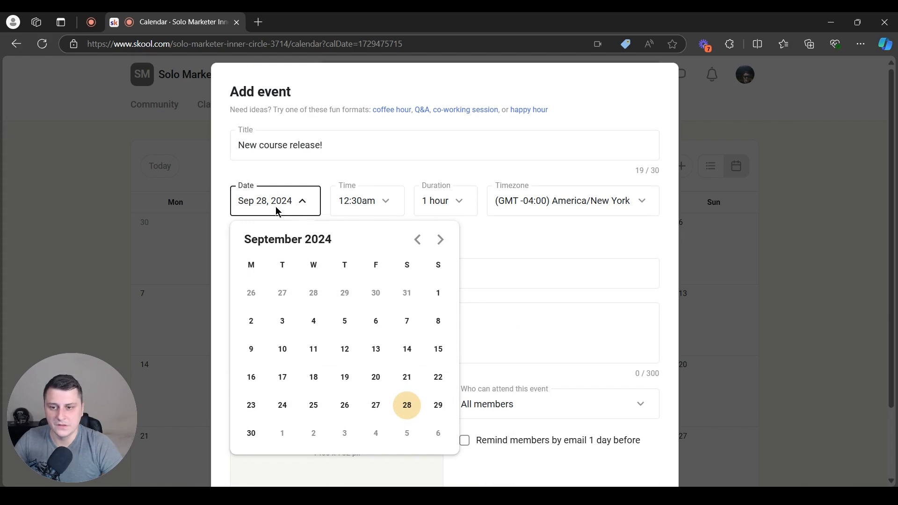
left_click(251, 407)
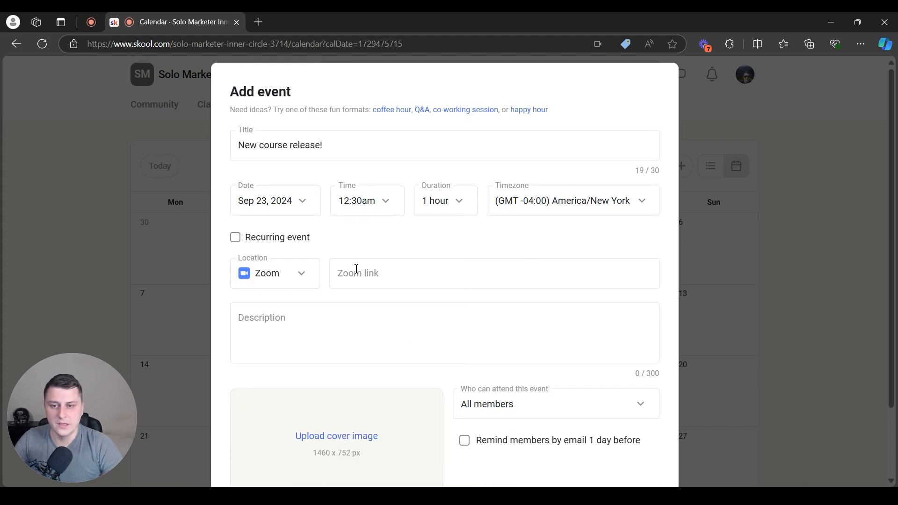
left_click(301, 280)
left_click(286, 405)
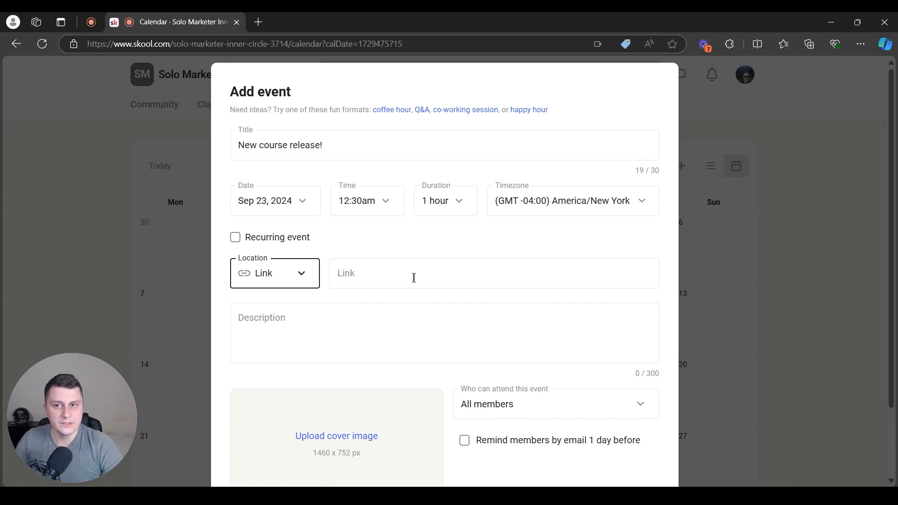
Paste the course page URL and describe it 'Today is the day! Click the link to get access to the new training'
left_click(382, 291)
left_click(336, 274)
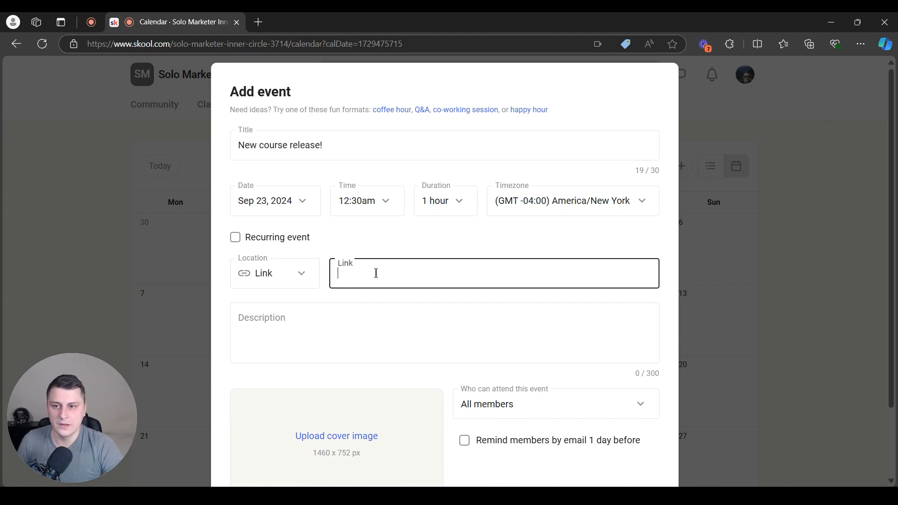
type("https://www.solomarketerfunnels.com/fbb")
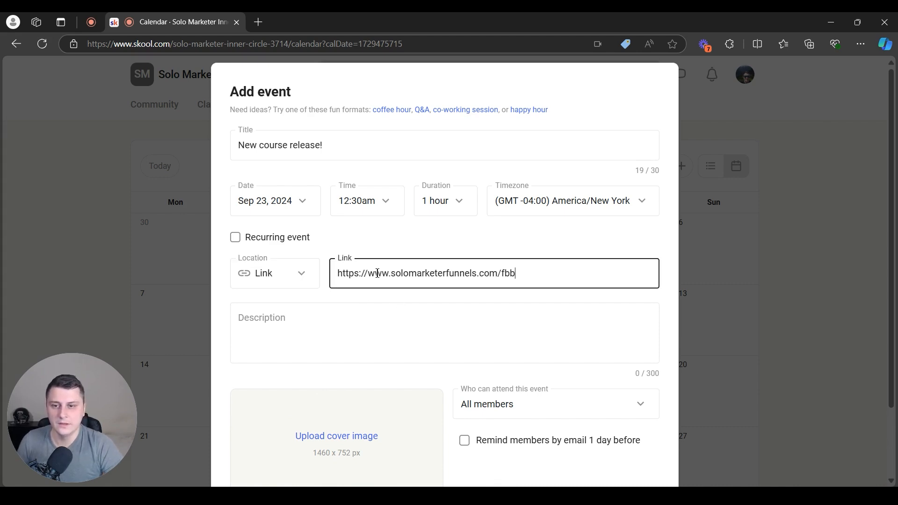
left_click(327, 342)
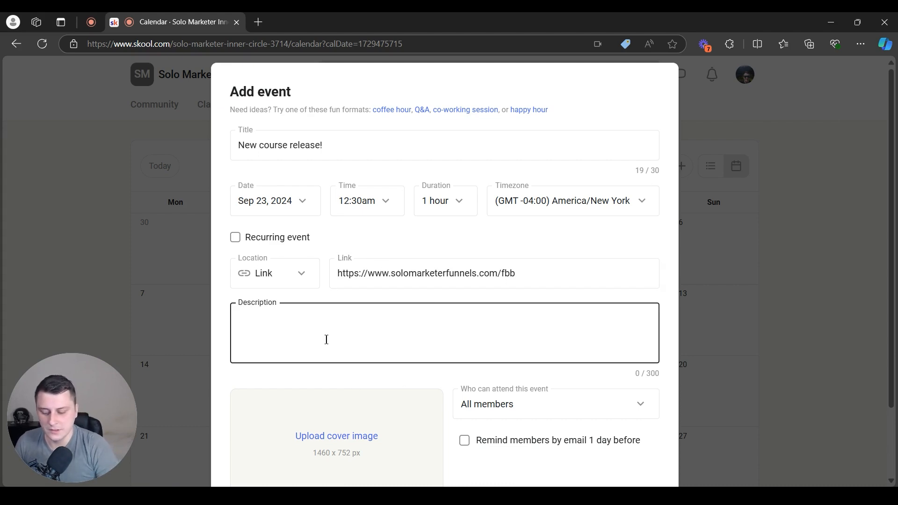
type("Today is the ")
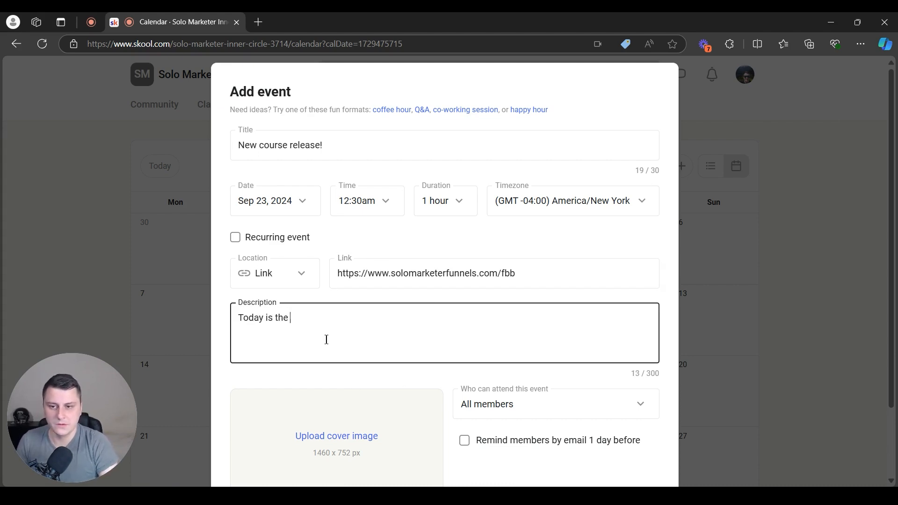
type("day! Click ")
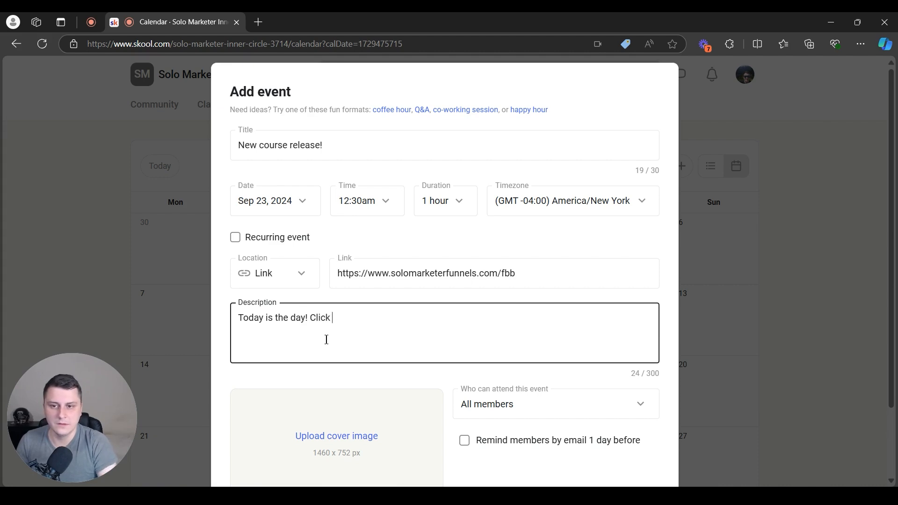
type("the link to get ac")
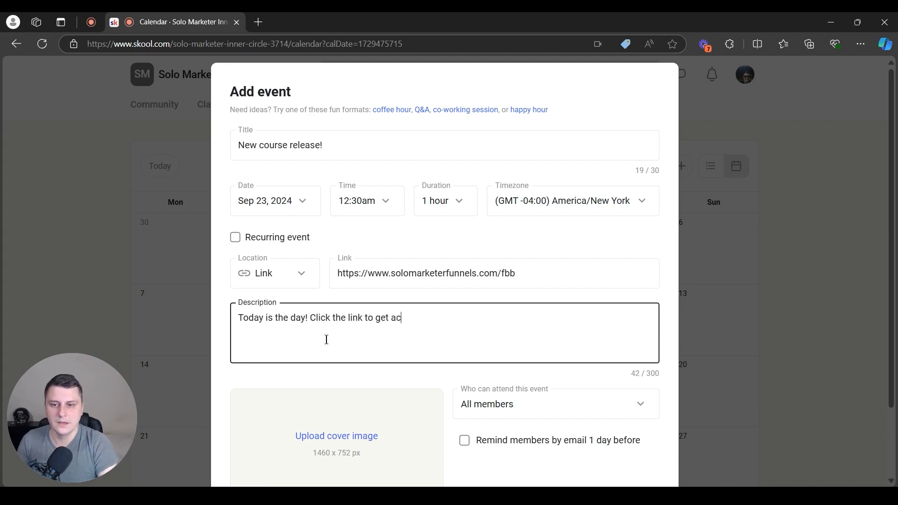
type("cess to the new training.")
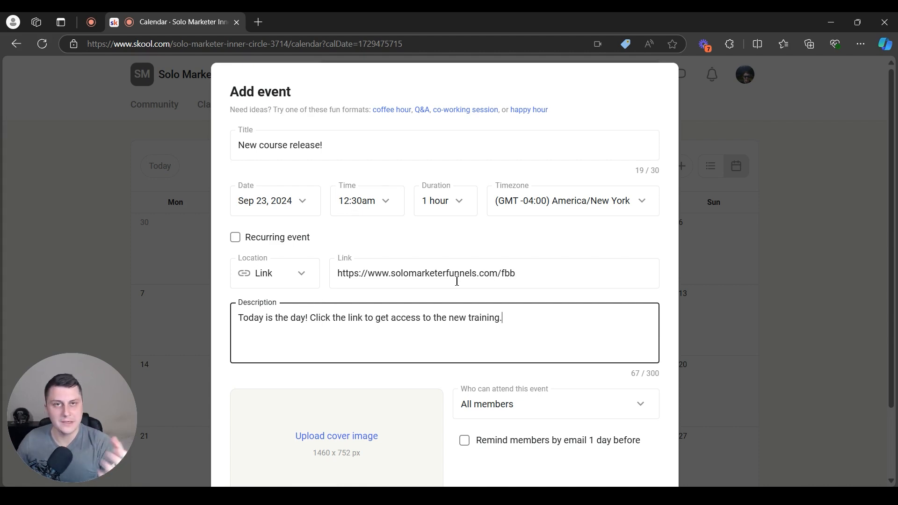
left_click_drag(552, 272, 287, 272)
left_click(337, 298)
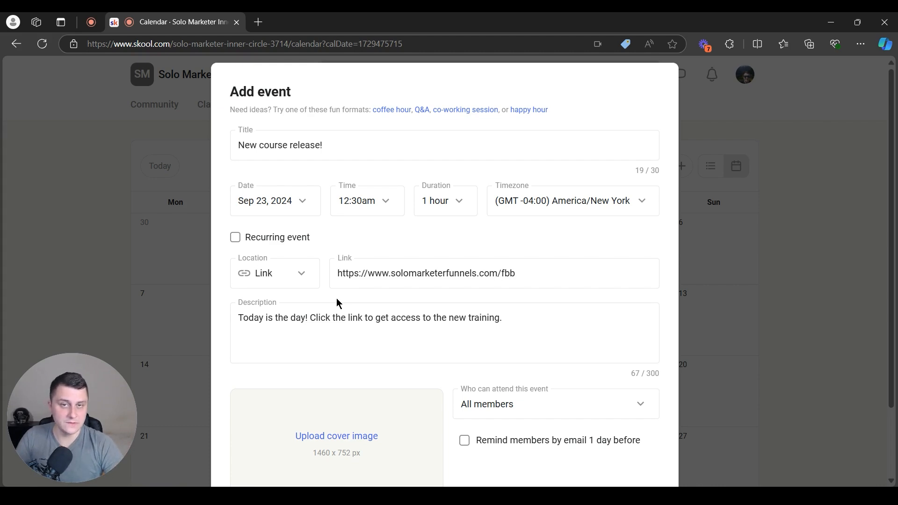
Enable the one-day-before email reminder and add the course release event
scroll(461, 261, "down", 2)
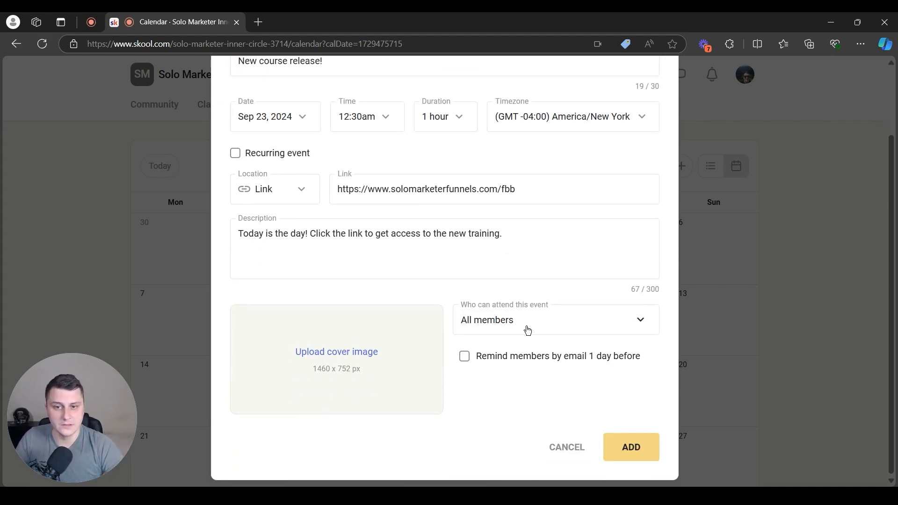
left_click(467, 362)
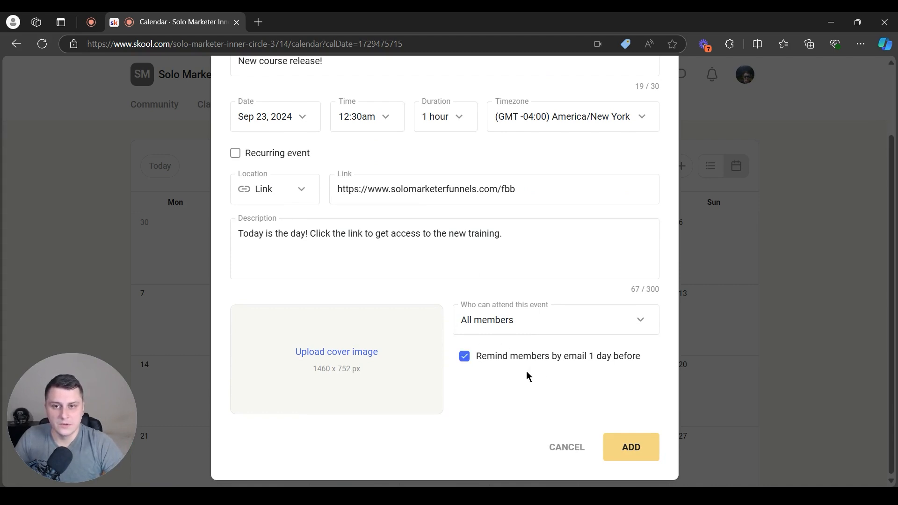
scroll(527, 372, "up", 2)
scroll(535, 338, "down", 2)
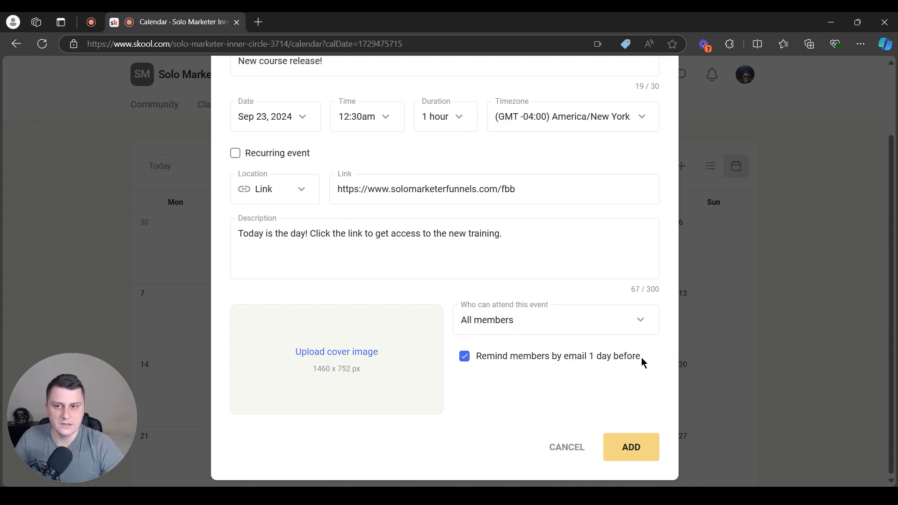
scroll(637, 350, "up", 2)
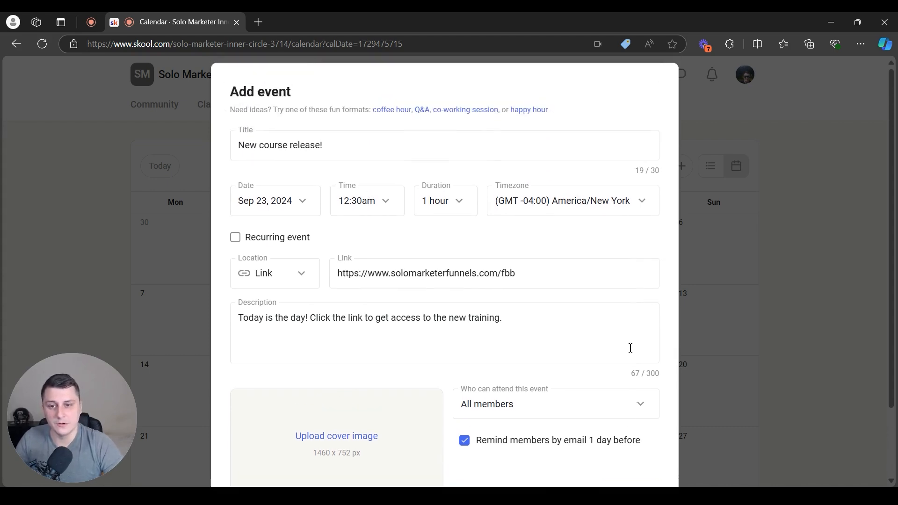
scroll(627, 344, "down", 2)
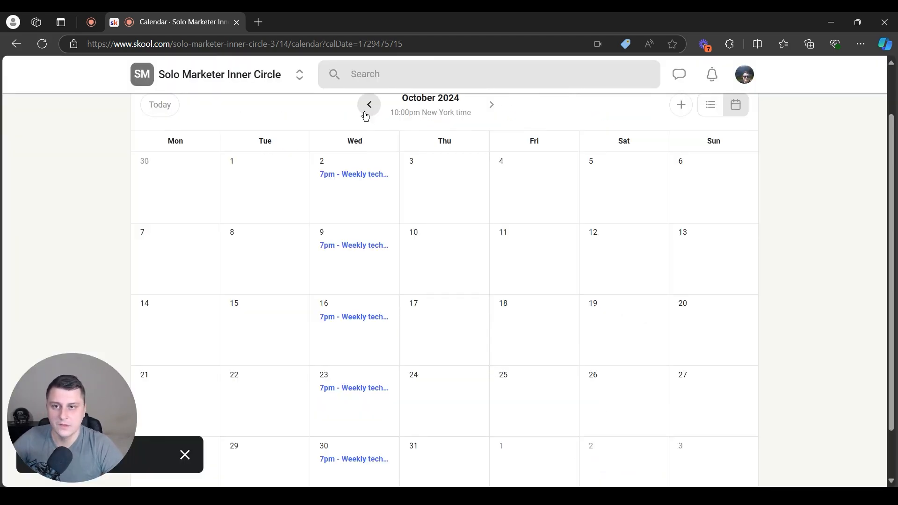
left_click(368, 106)
Check the Sep 23 New course release! details, then open the Sep 25 Weekly tech call
scroll(299, 313, "down", 3)
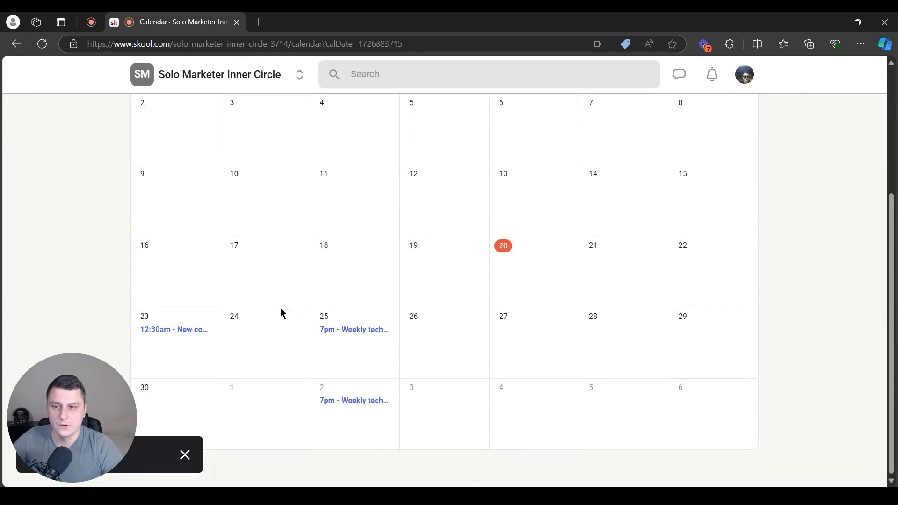
left_click(175, 333)
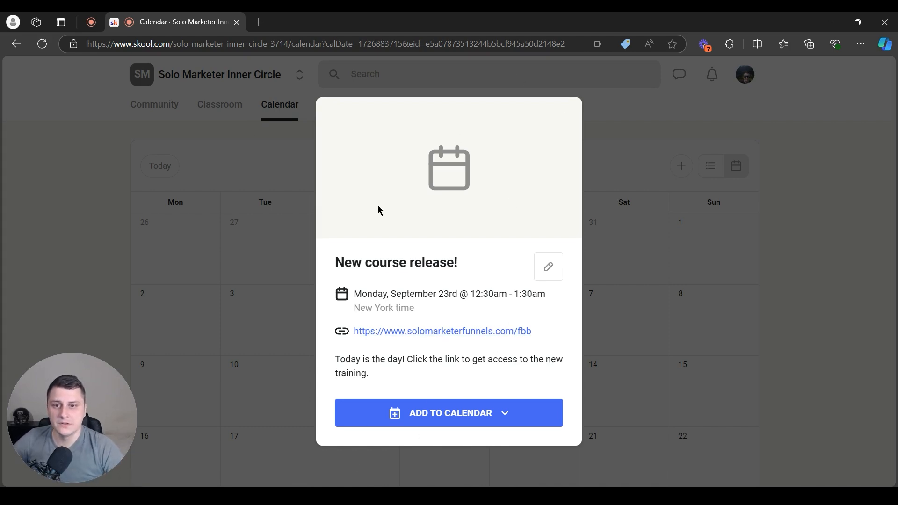
left_click(648, 255)
scroll(482, 324, "down", 4)
scroll(483, 279, "up", 4)
scroll(411, 318, "down", 4)
left_click(372, 329)
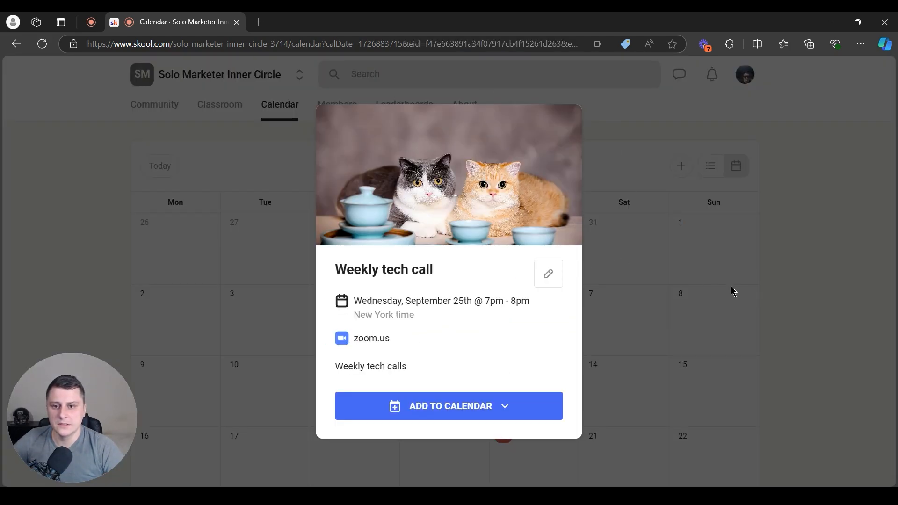
Close the tech call details and start a new event titled 'Special members event'
left_click(679, 289)
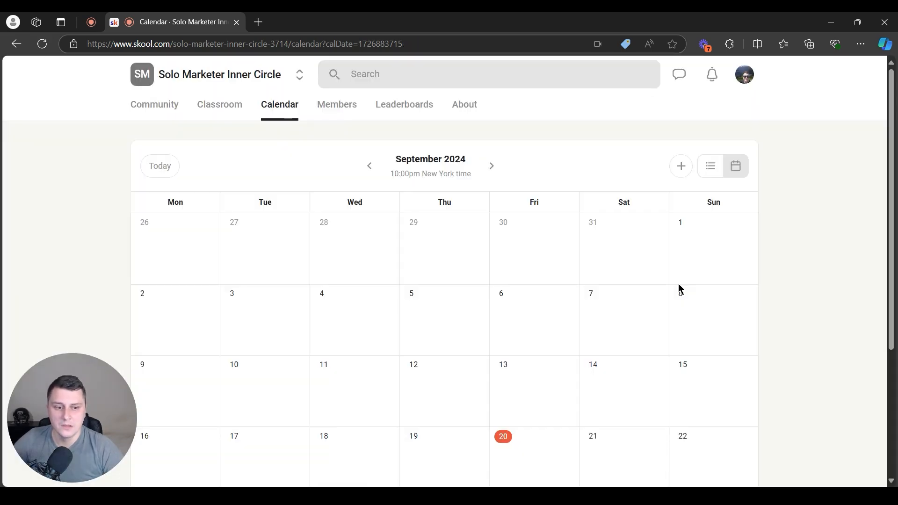
scroll(702, 267, "down", 4)
scroll(711, 234, "up", 4)
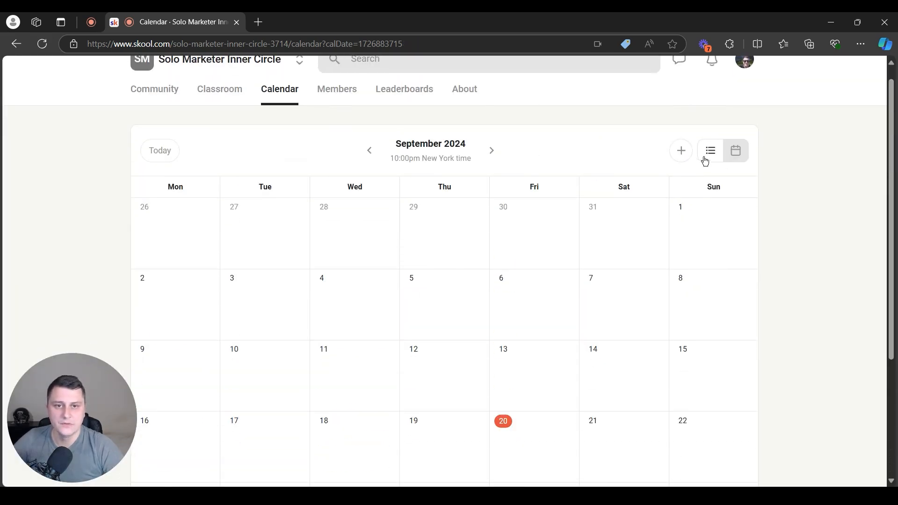
left_click(681, 150)
left_click(290, 152)
type("Special members event")
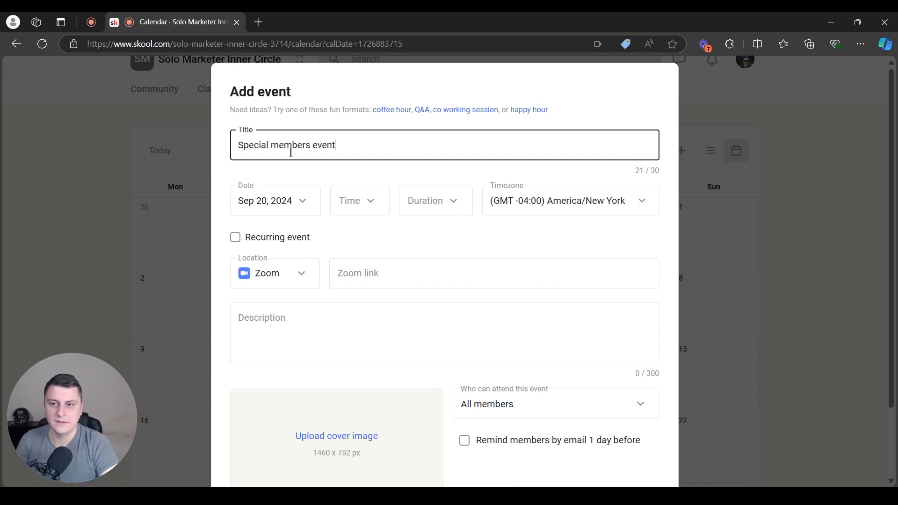
Schedule it for Sep 24, 2024 at 8pm, leaving duration unchanged, and bring up attendance choices
left_click(293, 211)
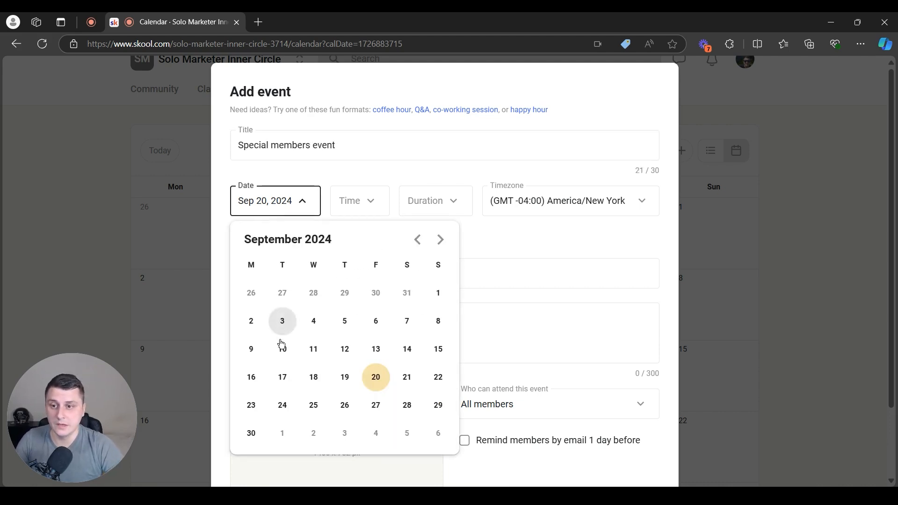
left_click(283, 406)
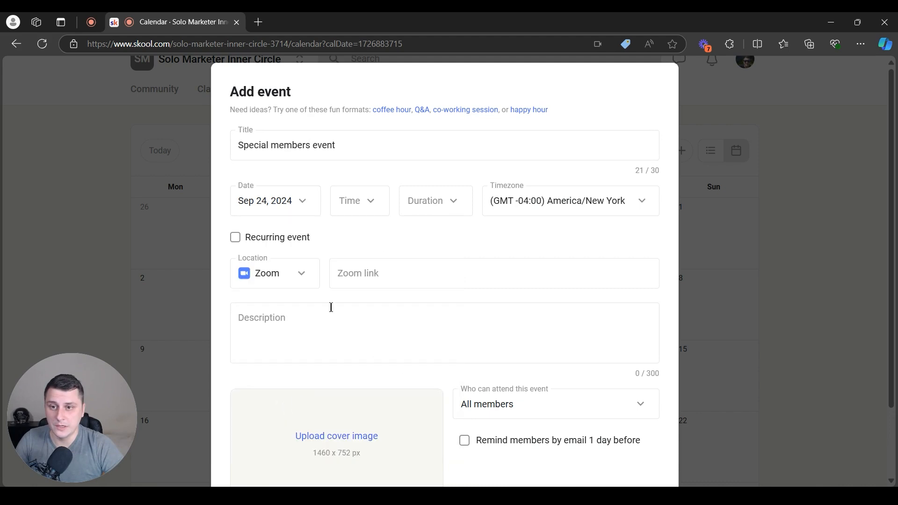
left_click(336, 201)
scroll(323, 365, "down", 8)
scroll(318, 384, "down", 12)
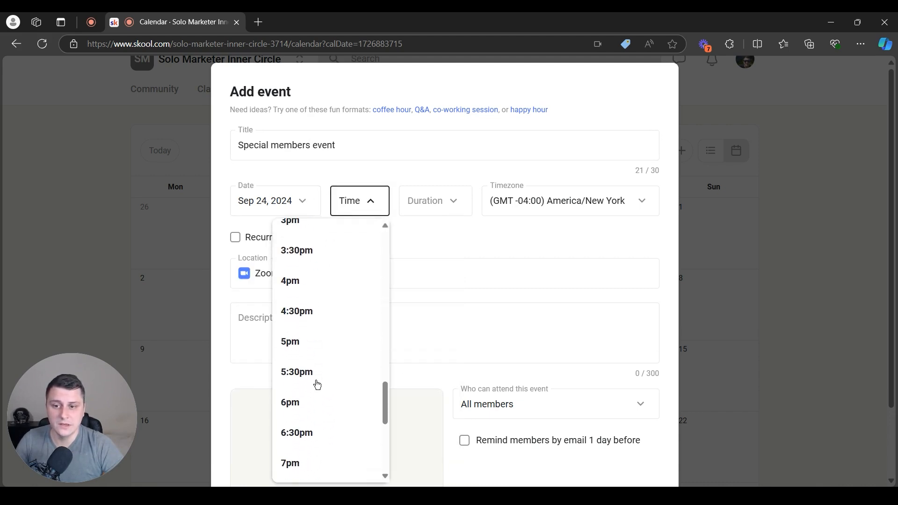
left_click(300, 420)
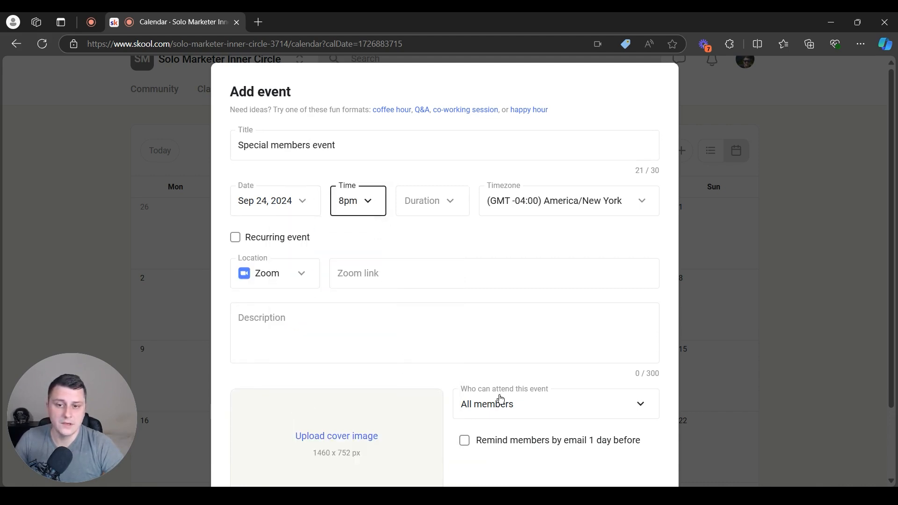
left_click(436, 206)
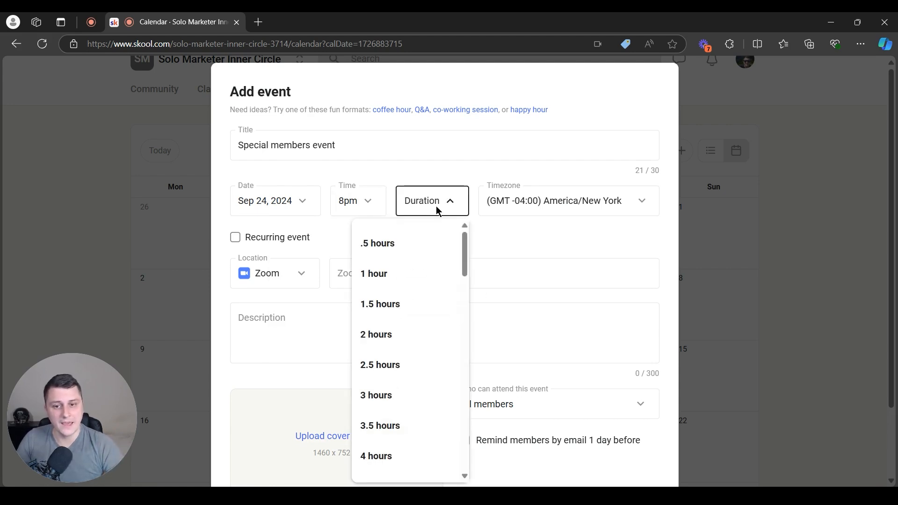
left_click(562, 403)
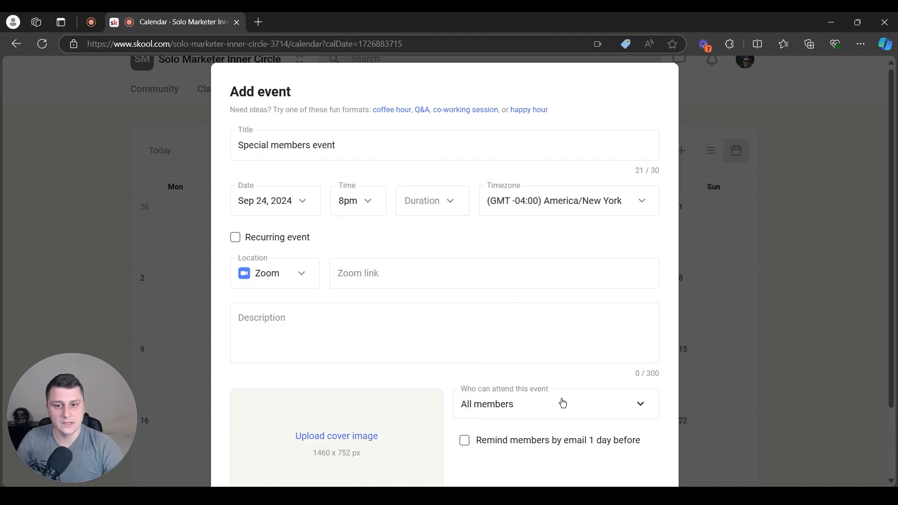
scroll(575, 323, "down", 2)
left_click(640, 322)
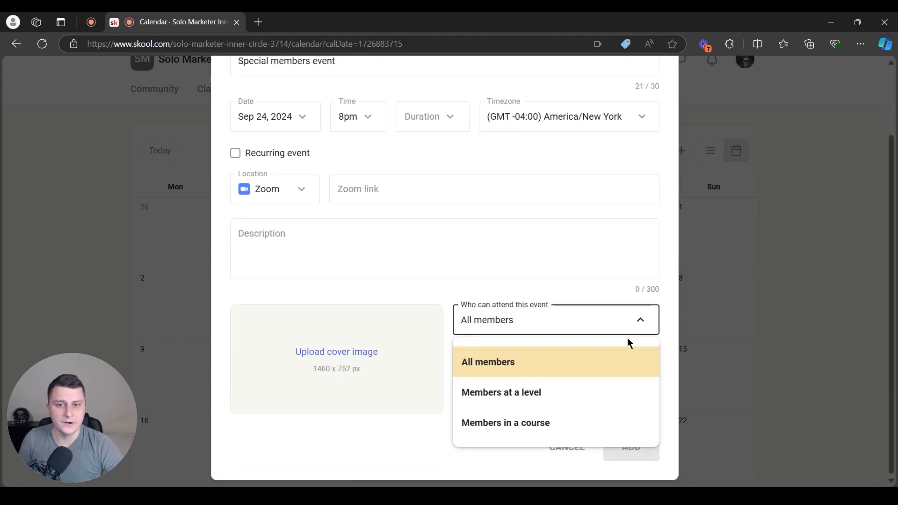
Set Who can attend to 'Members at a level' with level 5 selected
left_click(551, 392)
left_click(504, 368)
scroll(497, 421, "down", 2)
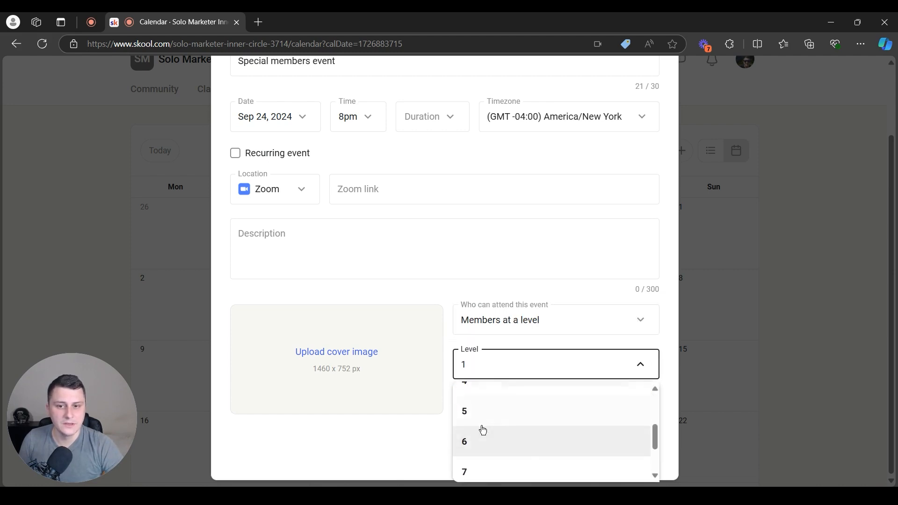
left_click(498, 412)
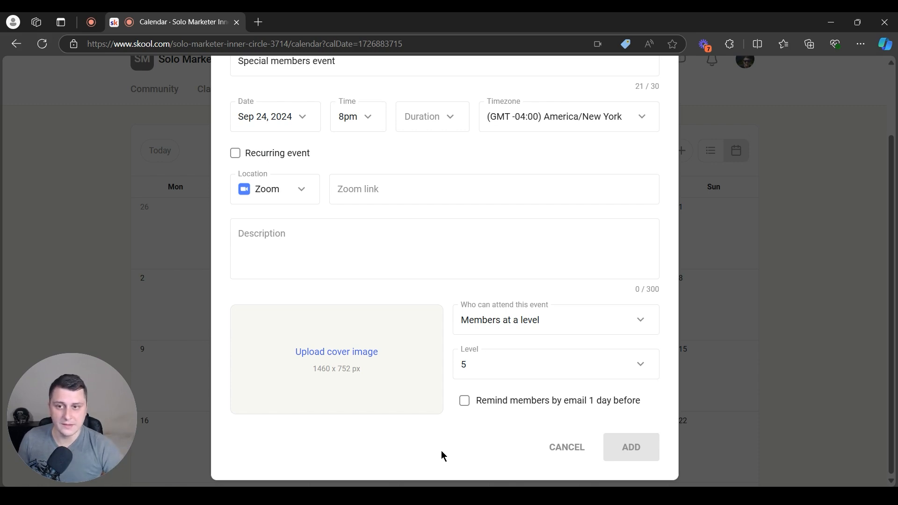
scroll(442, 450, "up", 2)
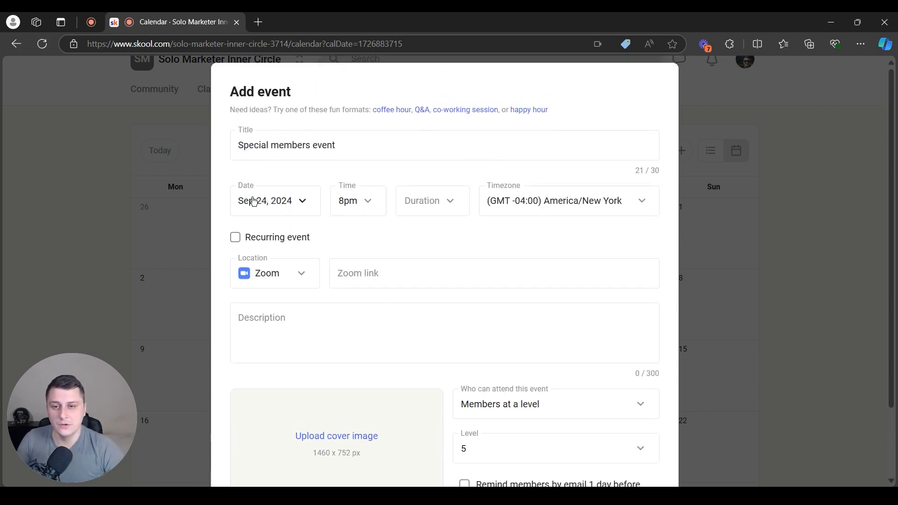
Set the event duration to 2.5 hours and its location to the address 'Address here'
left_click(447, 201)
left_click(420, 358)
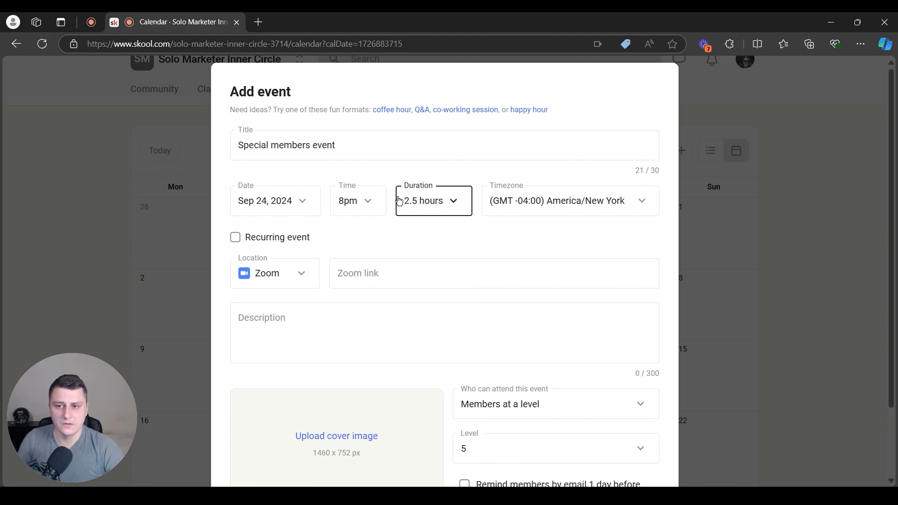
left_click(283, 273)
left_click(274, 375)
left_click(386, 263)
type("Add")
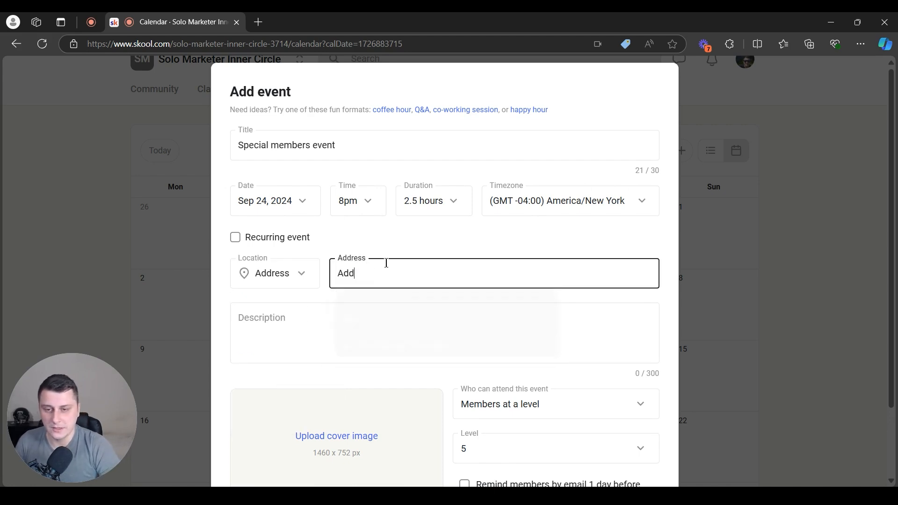
type("ress here")
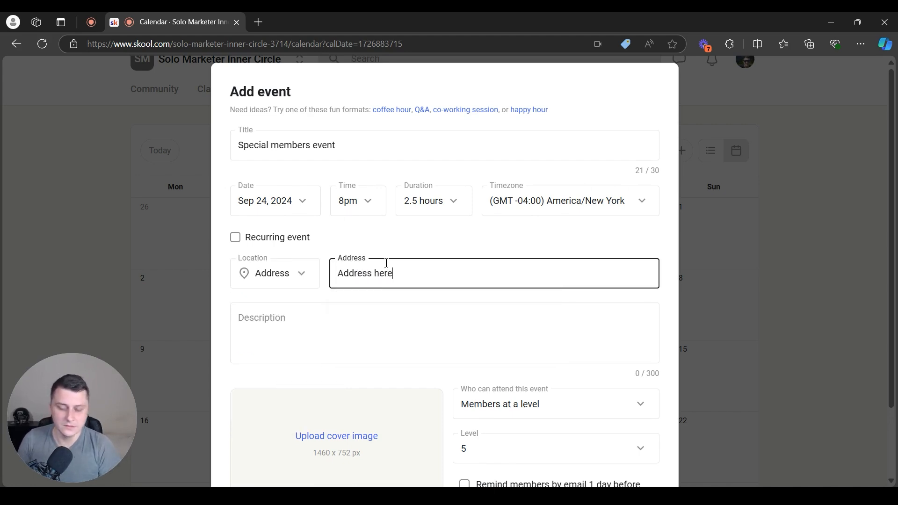
Write the description 'Let's meet up at [location] for bowling.'
left_click(345, 328)
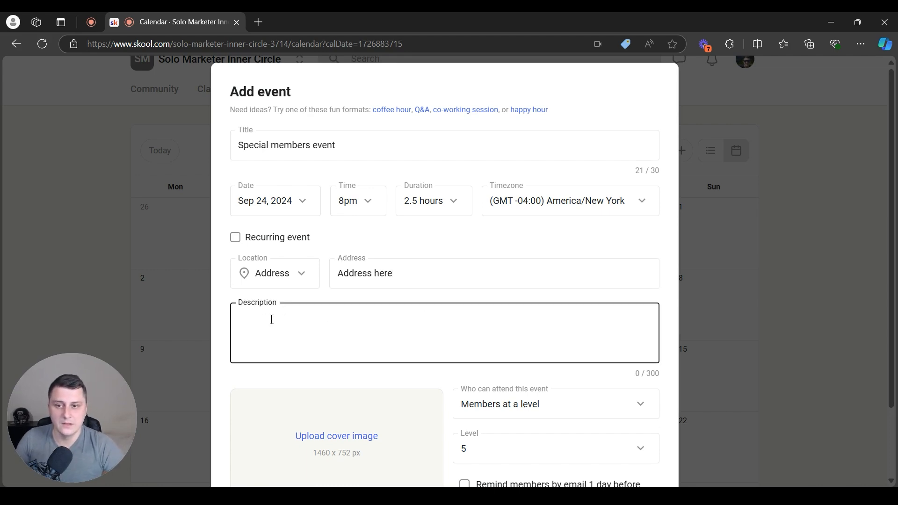
type("Let'")
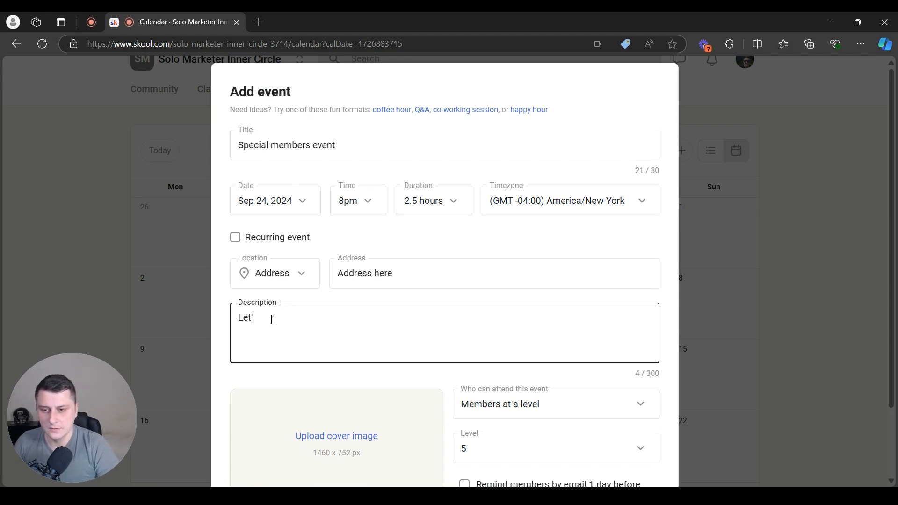
type("s meet up ")
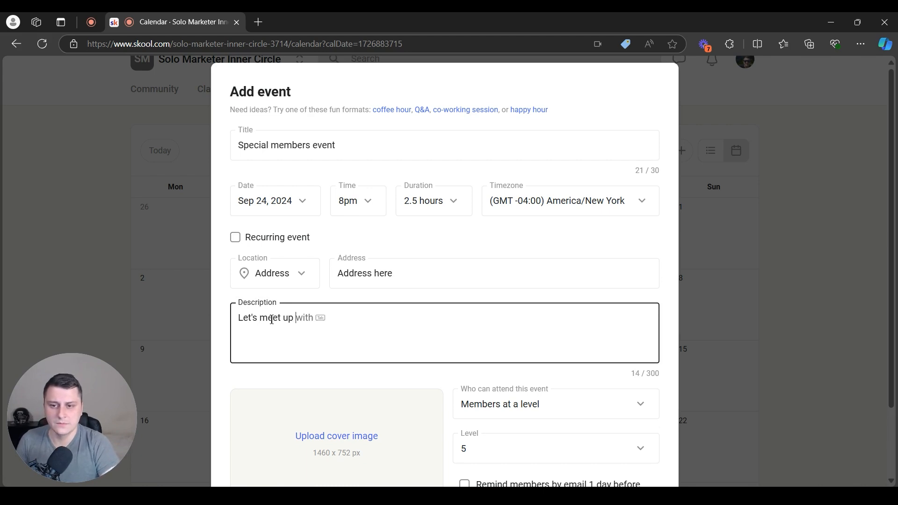
type("at [location] ")
type("for ")
type("biwee")
key("BackSpace")
key("BackSpace")
key("BackSpace")
type("owling.")
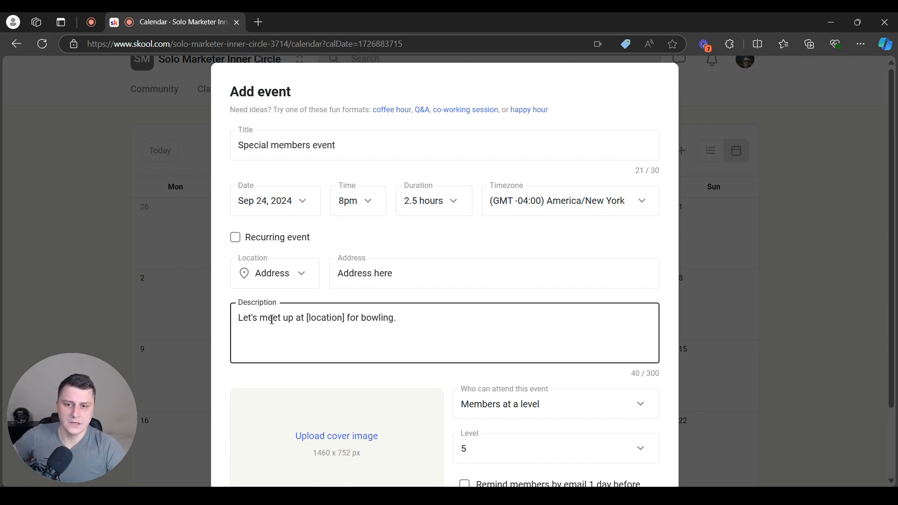
scroll(400, 295, "down", 2)
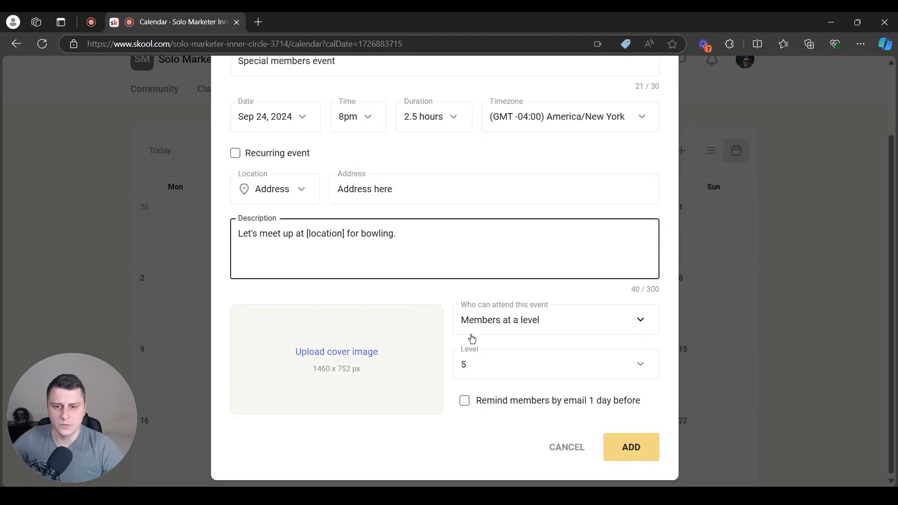
left_click(465, 407)
Enable the 1-day-before email reminder and add the event to September 24 at 8pm
left_click(464, 402)
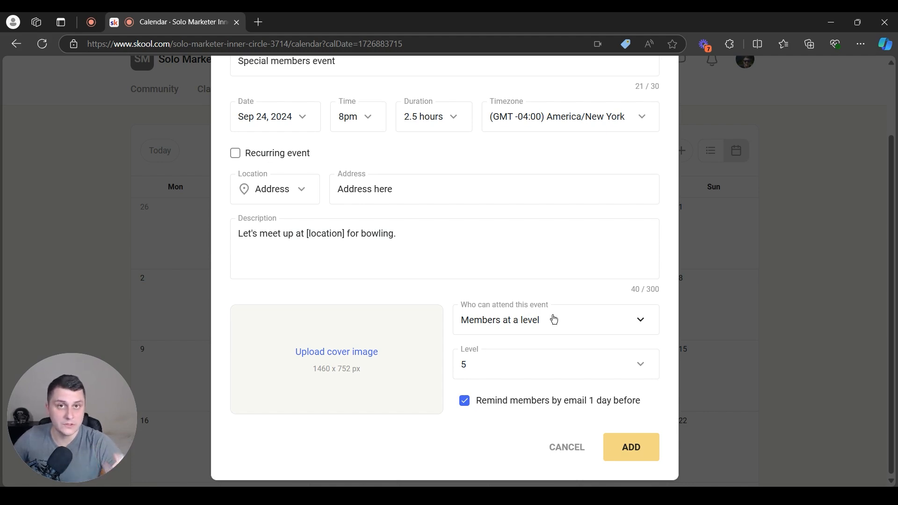
scroll(545, 316, "up", 3)
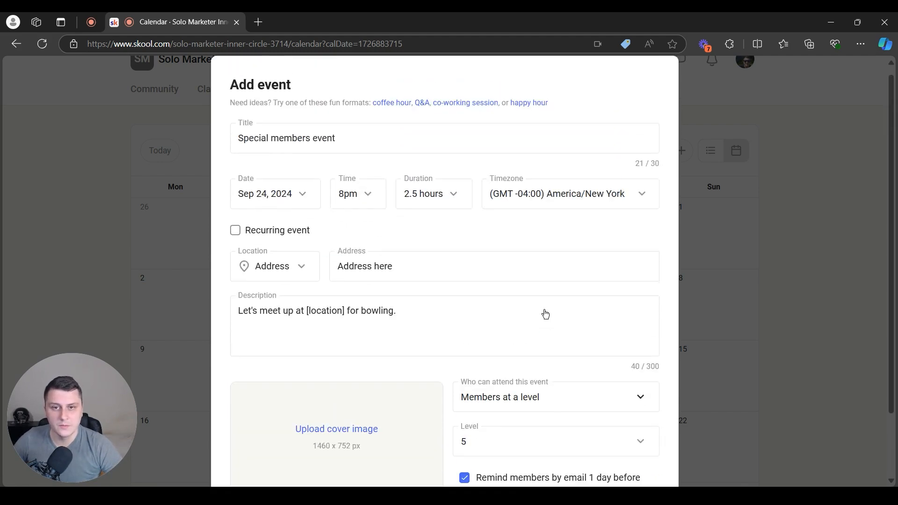
scroll(548, 451, "down", 3)
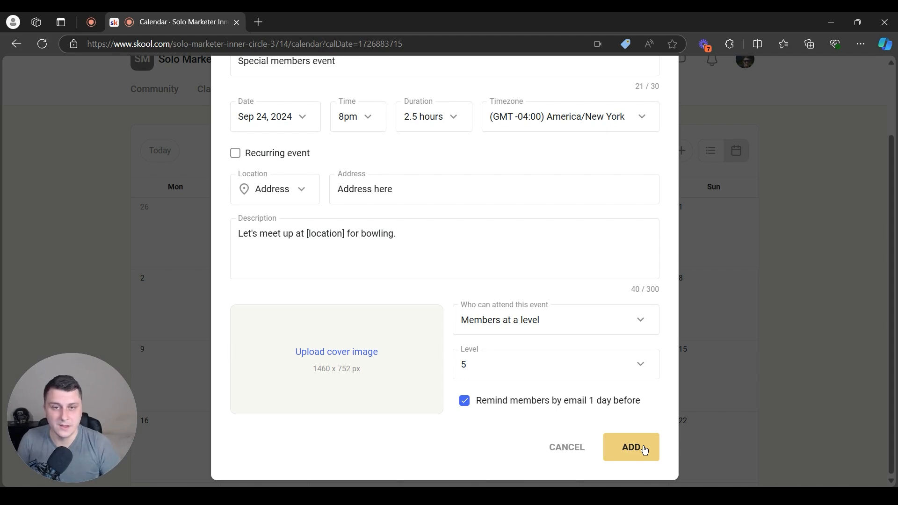
scroll(584, 395, "up", 2)
scroll(593, 445, "down", 2)
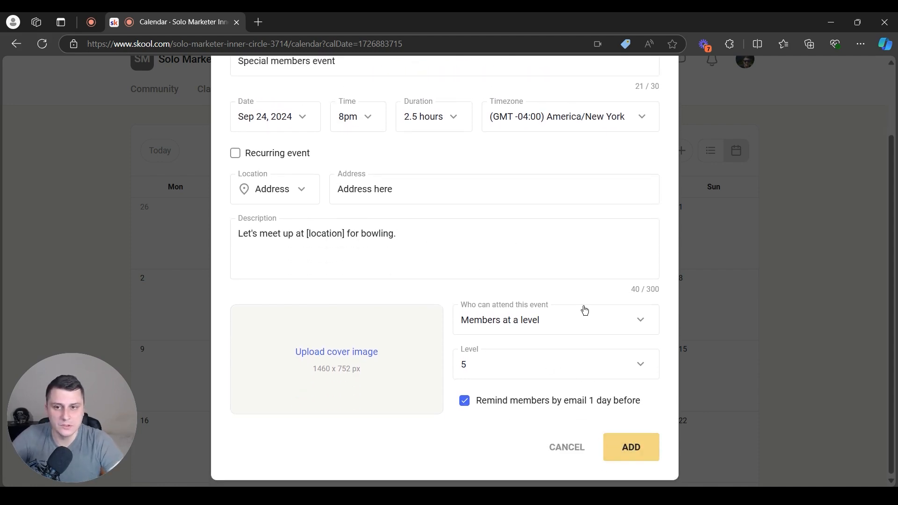
left_click(648, 450)
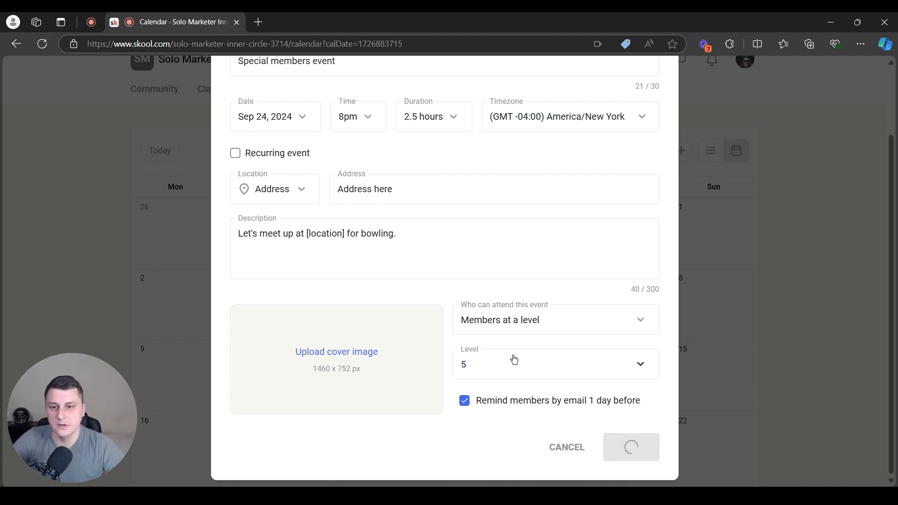
scroll(340, 384, "down", 4)
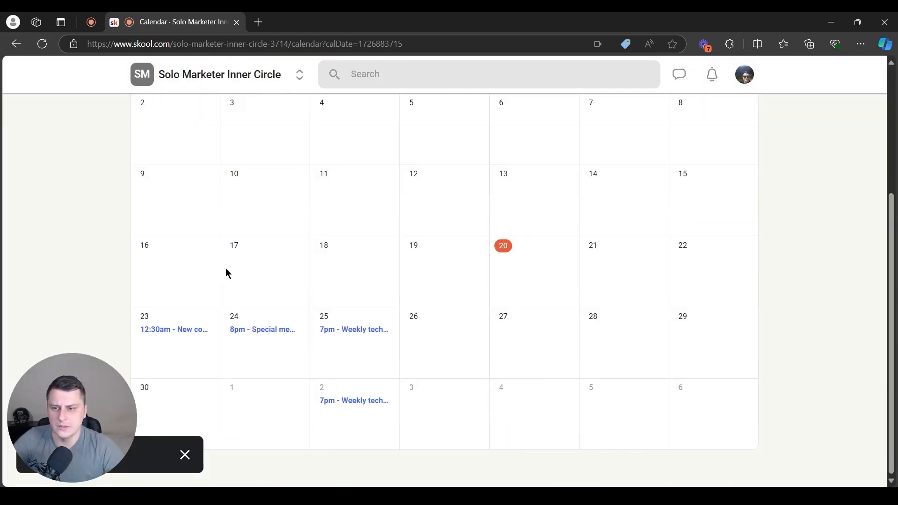
left_click(284, 333)
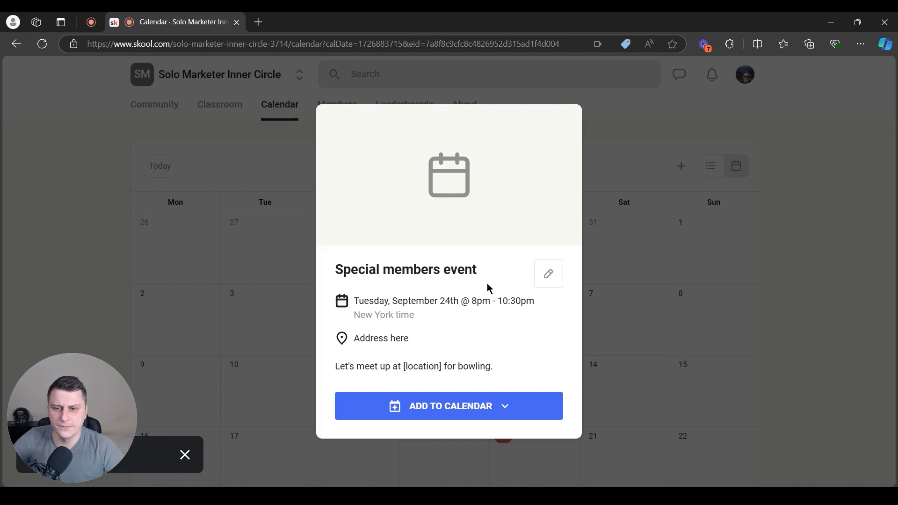
left_click_drag(335, 367, 362, 351)
left_click_drag(415, 319, 354, 323)
left_click_drag(386, 359, 391, 356)
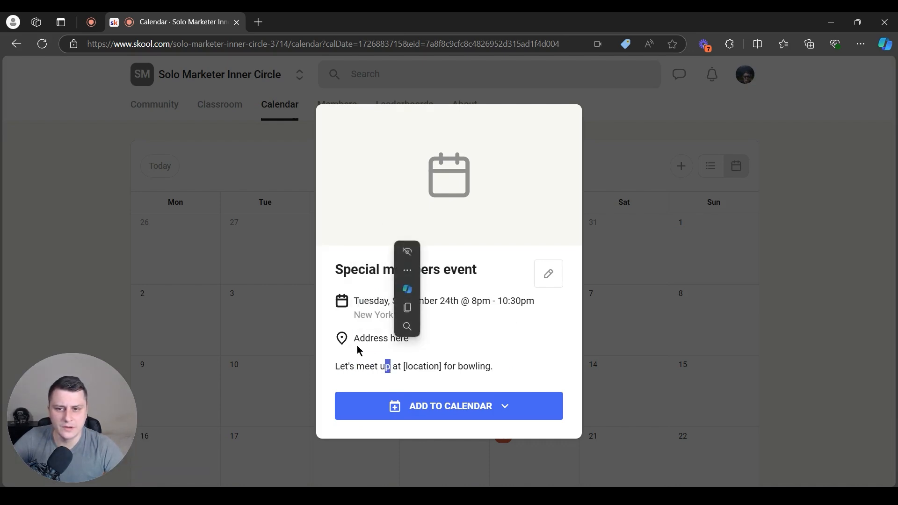
left_click(451, 344)
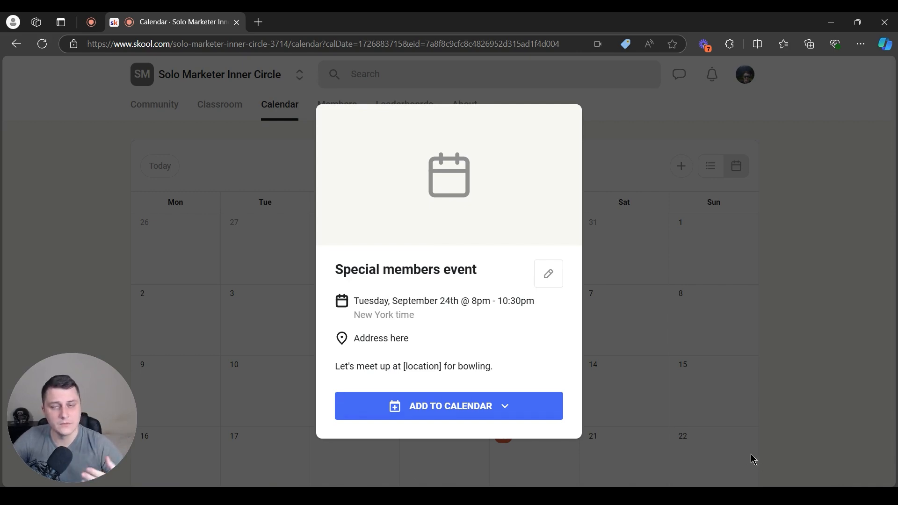
left_click(413, 406)
scroll(457, 437, "down", 2)
scroll(456, 437, "up", 3)
left_click(326, 382)
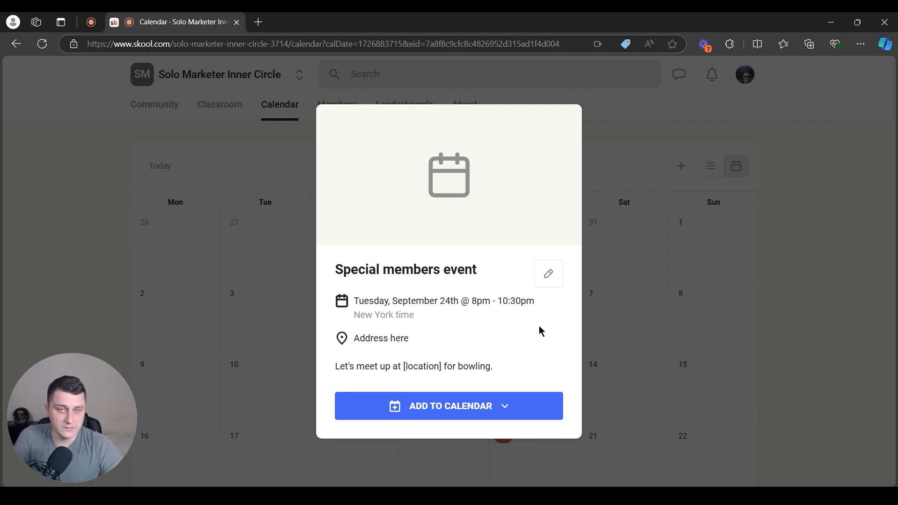
left_click(669, 283)
scroll(663, 232, "down", 1)
scroll(664, 235, "up", 1)
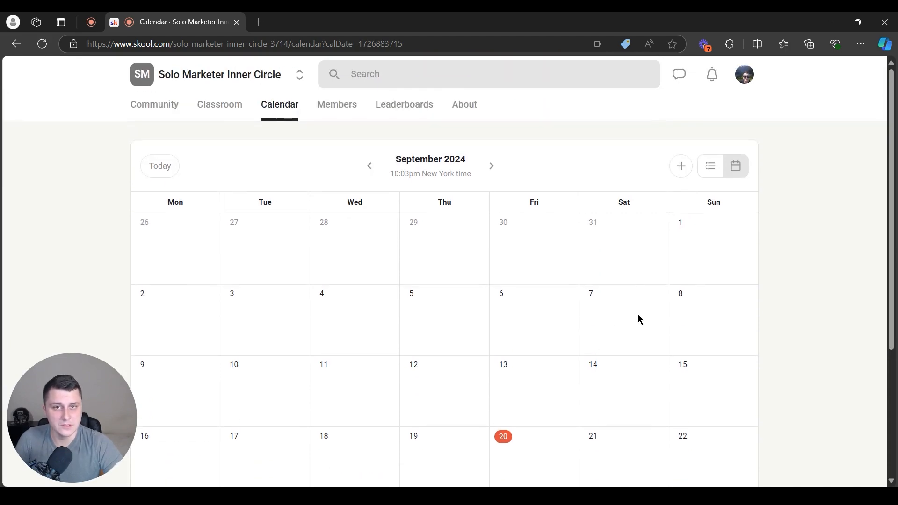
left_click(465, 174)
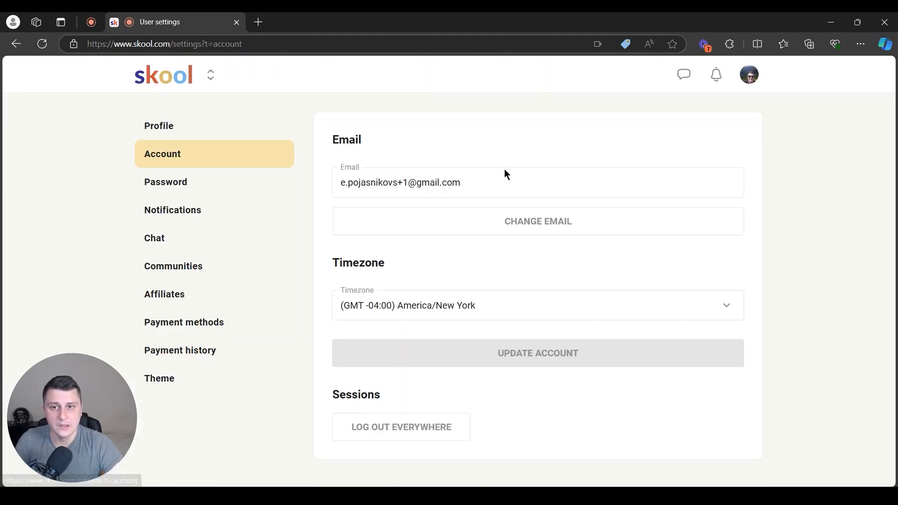
left_click(16, 44)
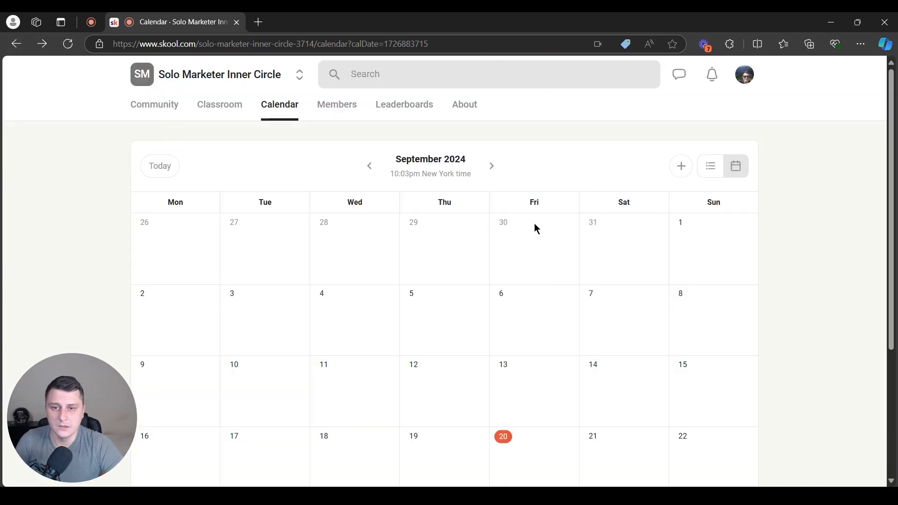
left_click(711, 166)
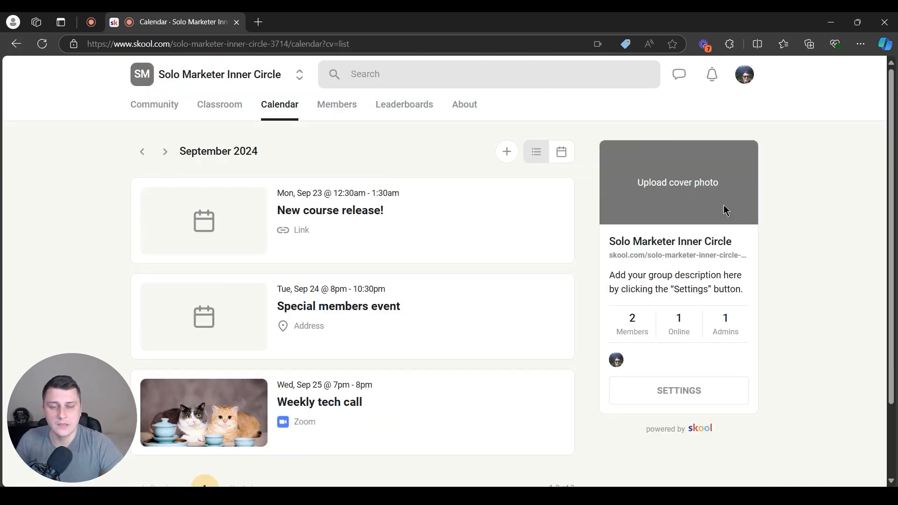
scroll(440, 211, "down", 2)
scroll(403, 281, "up", 2)
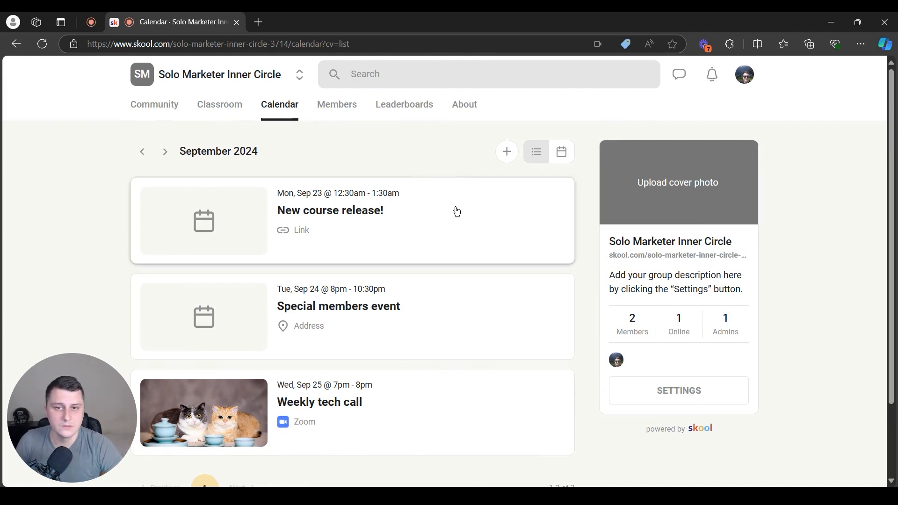
left_click(561, 153)
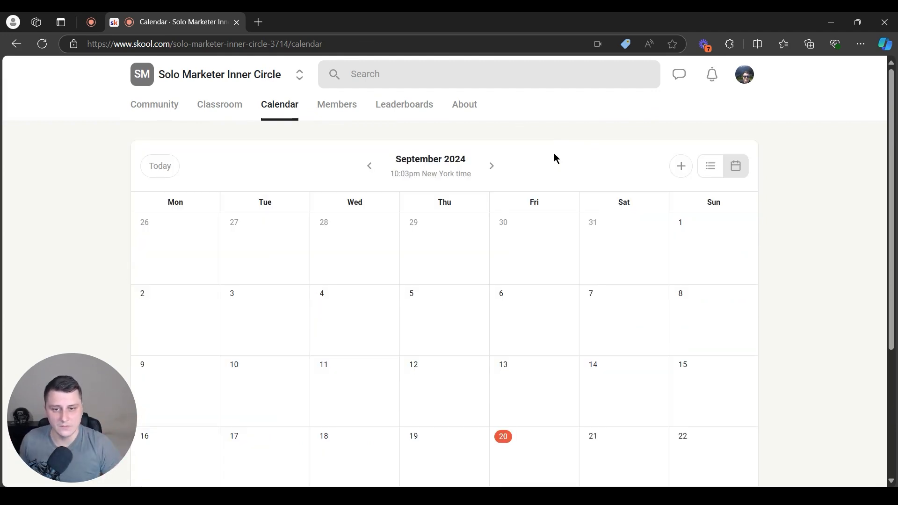
scroll(588, 285, "down", 1)
scroll(587, 283, "up", 1)
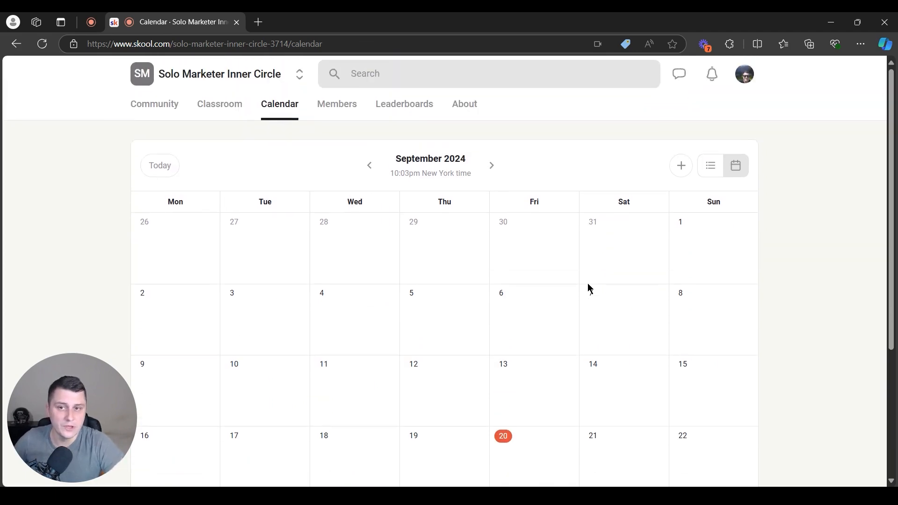